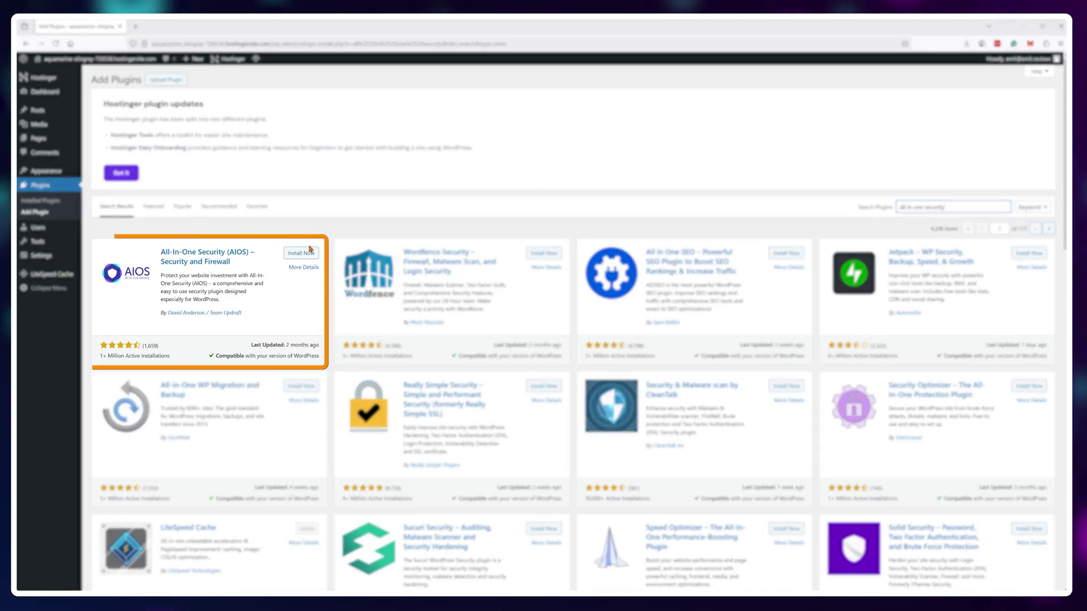
Step: Install and activate All-In-One Security, then block XMLRPC access in its PHP firewall and save
click(304, 253)
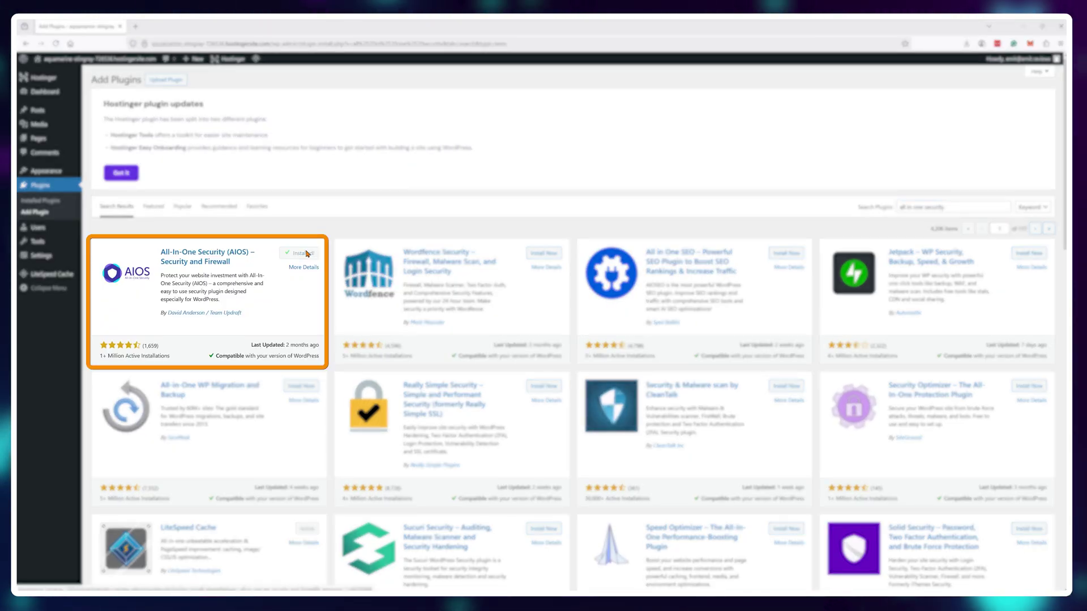
click(304, 253)
mouse_move(68, 279)
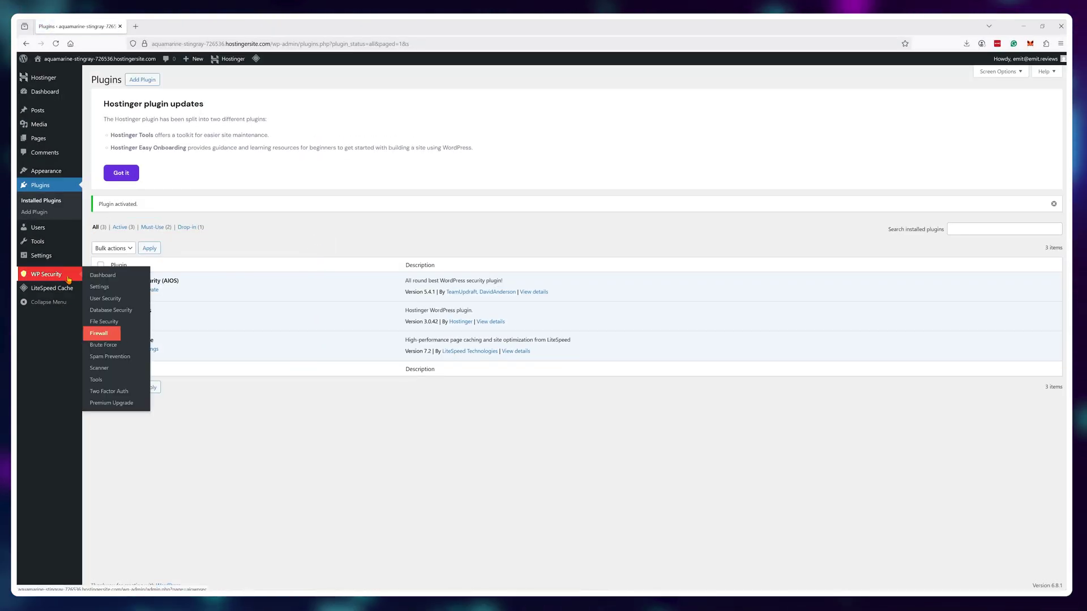
click(107, 335)
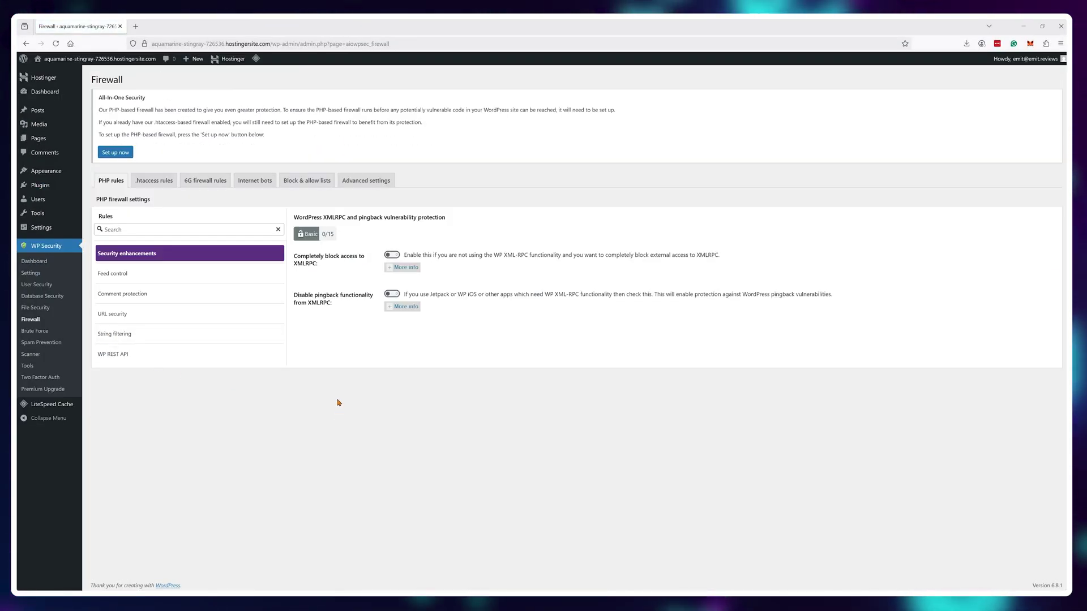
click(389, 256)
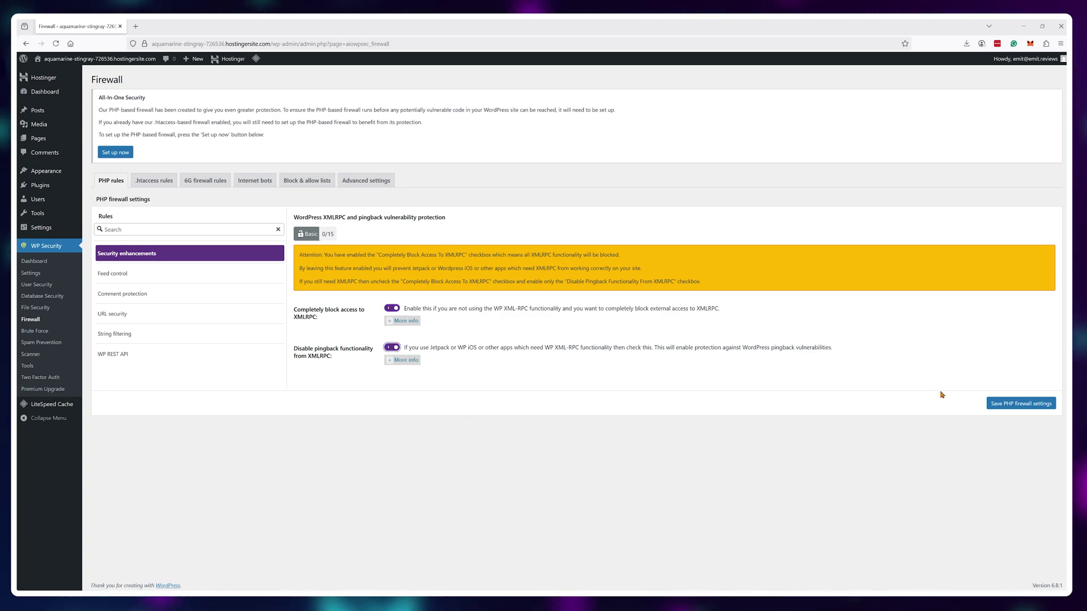
click(1009, 405)
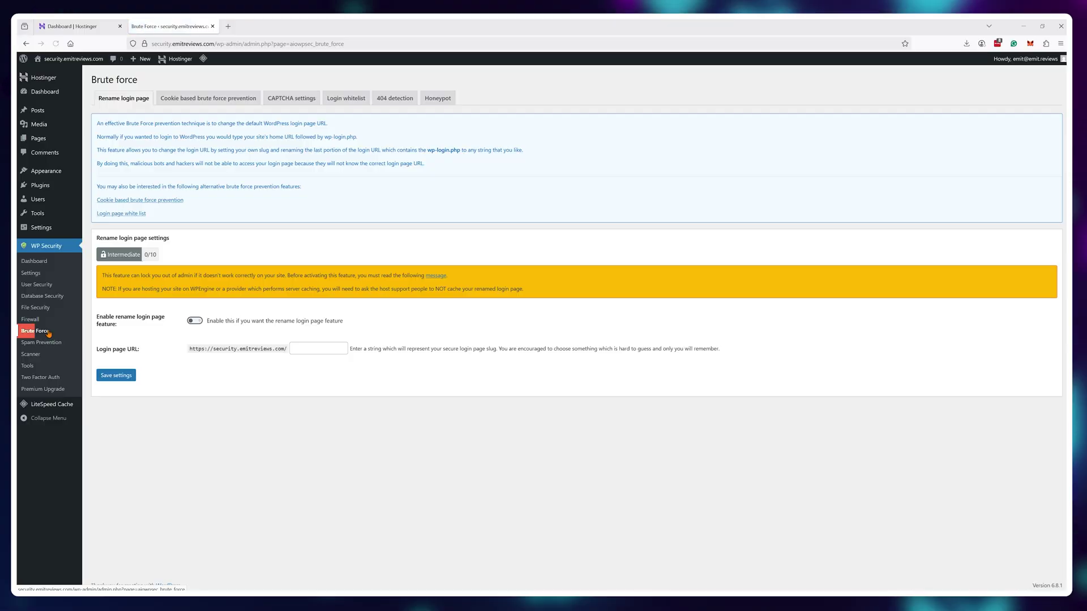
Step: Enable login page renaming with the slug 'emitloginhere' and save the setting
click(195, 320)
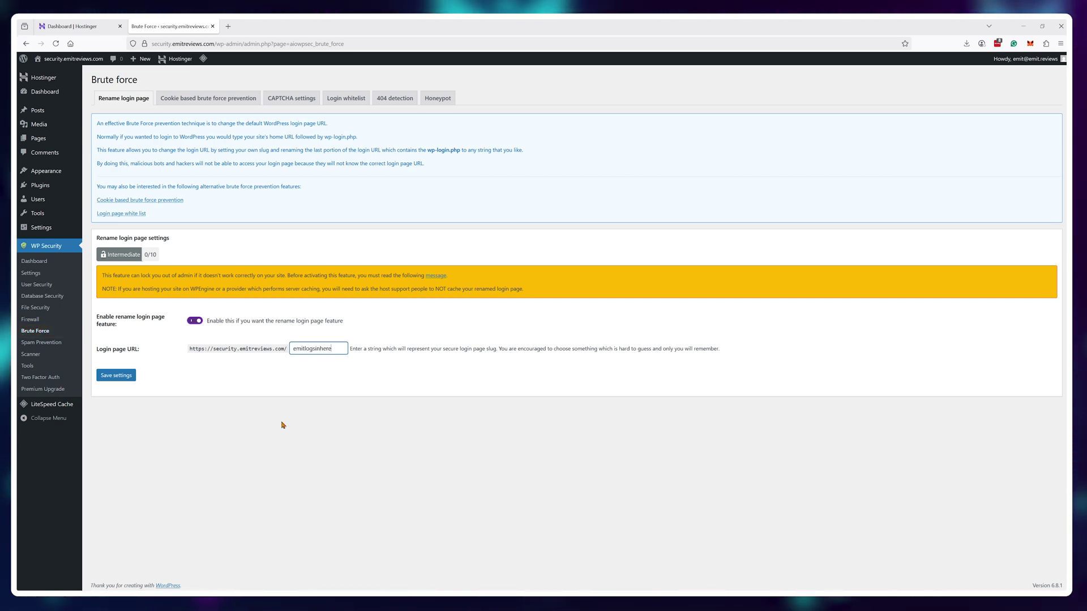
click(126, 377)
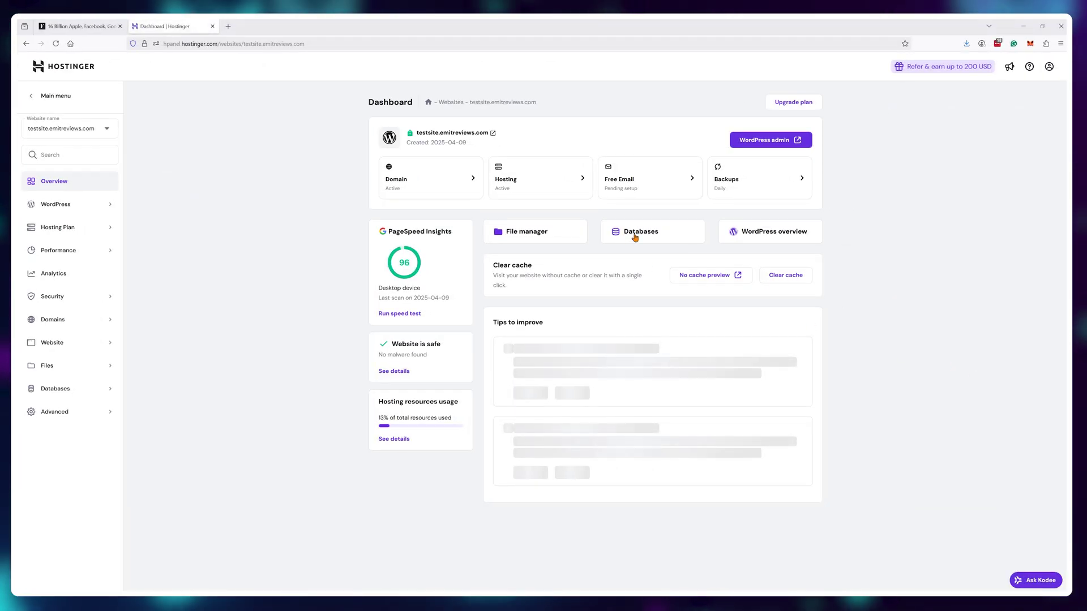
Step: Open the site's oldest database in phpMyAdmin from the database management page
click(635, 238)
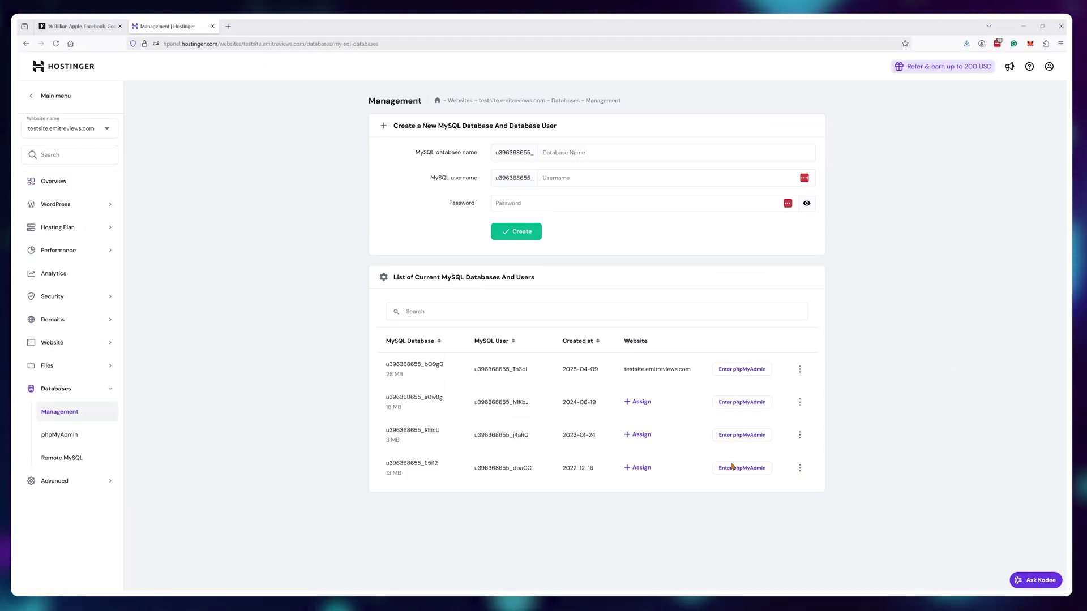
click(746, 468)
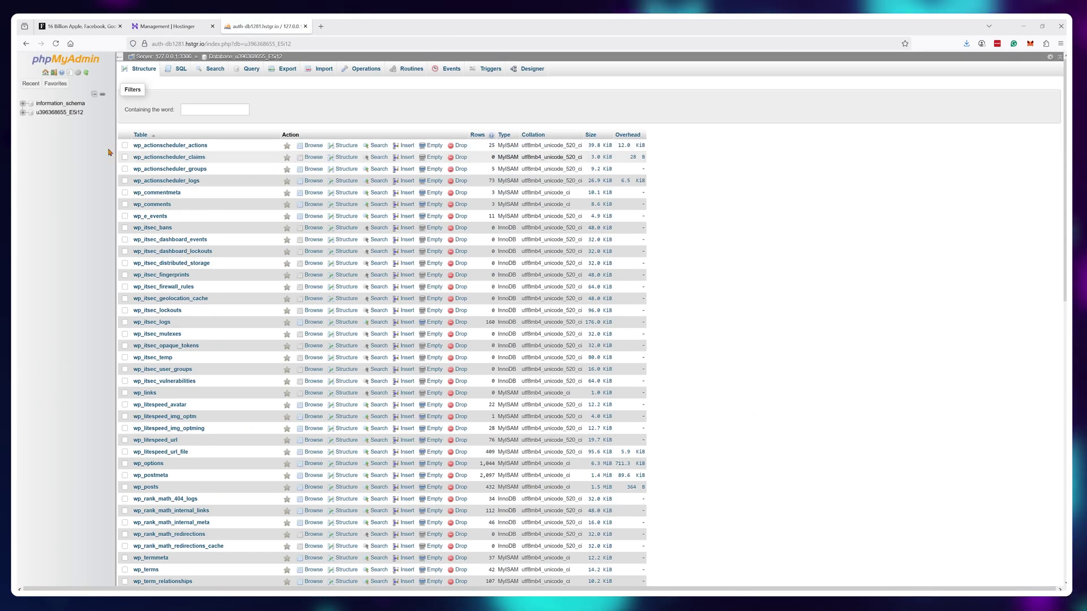
scroll(245, 280, down, 7)
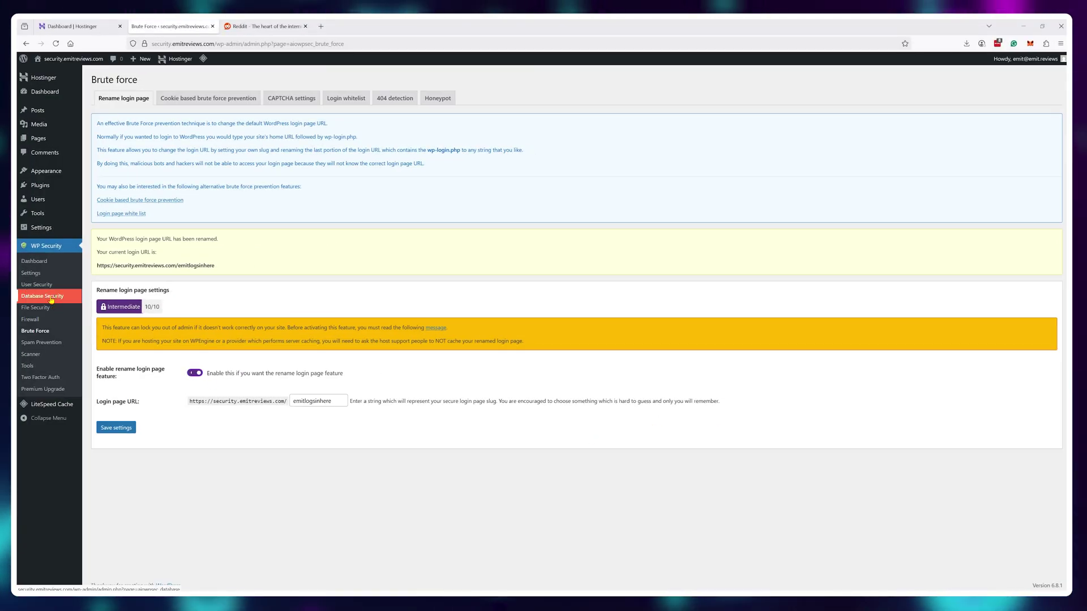
click(50, 298)
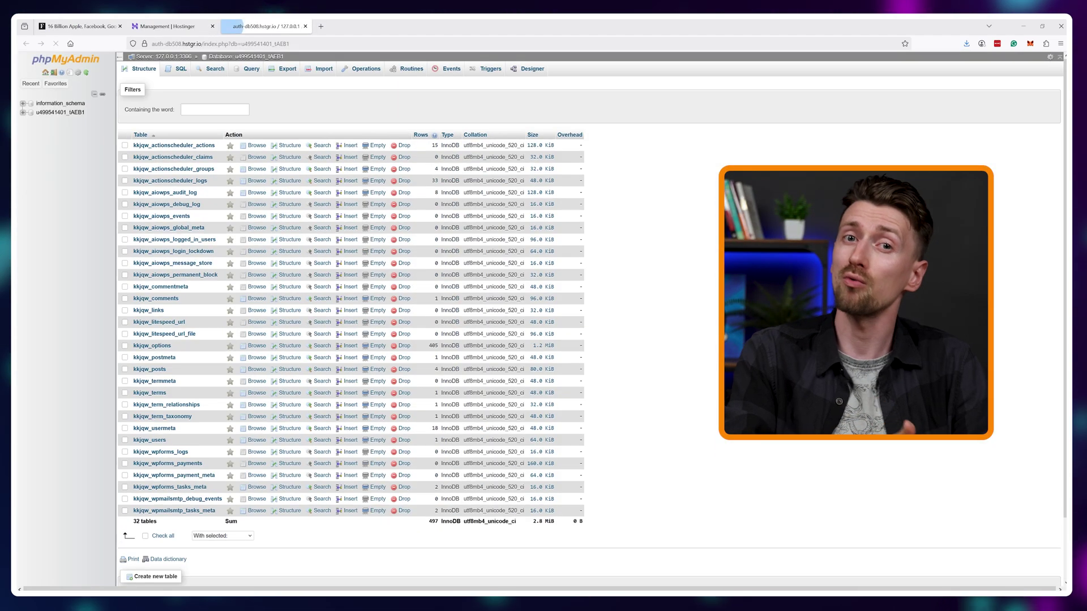
scroll(173, 161, down, 2)
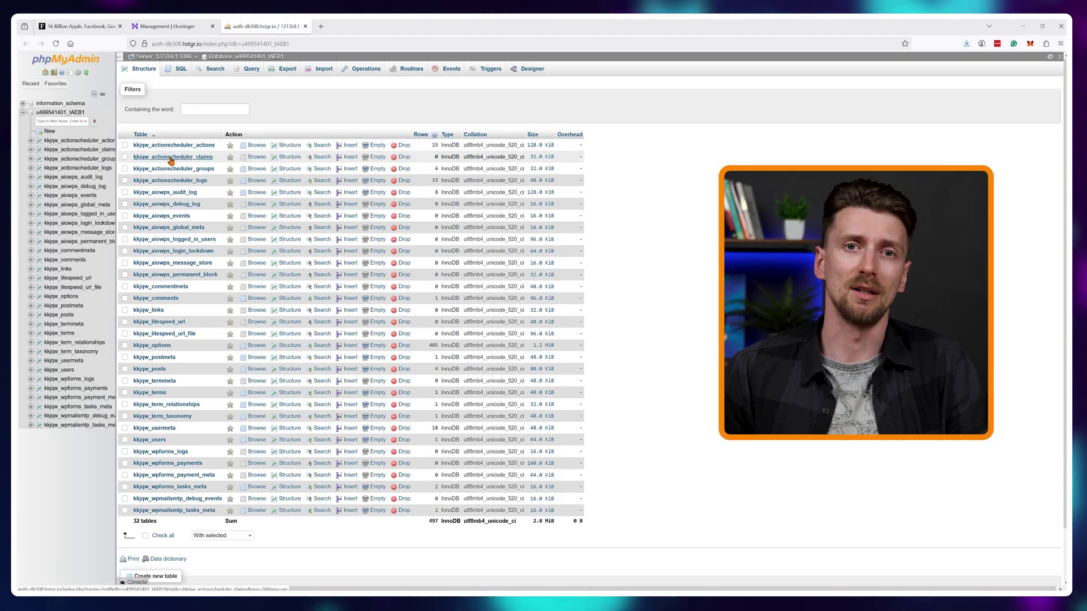
scroll(178, 173, up, 2)
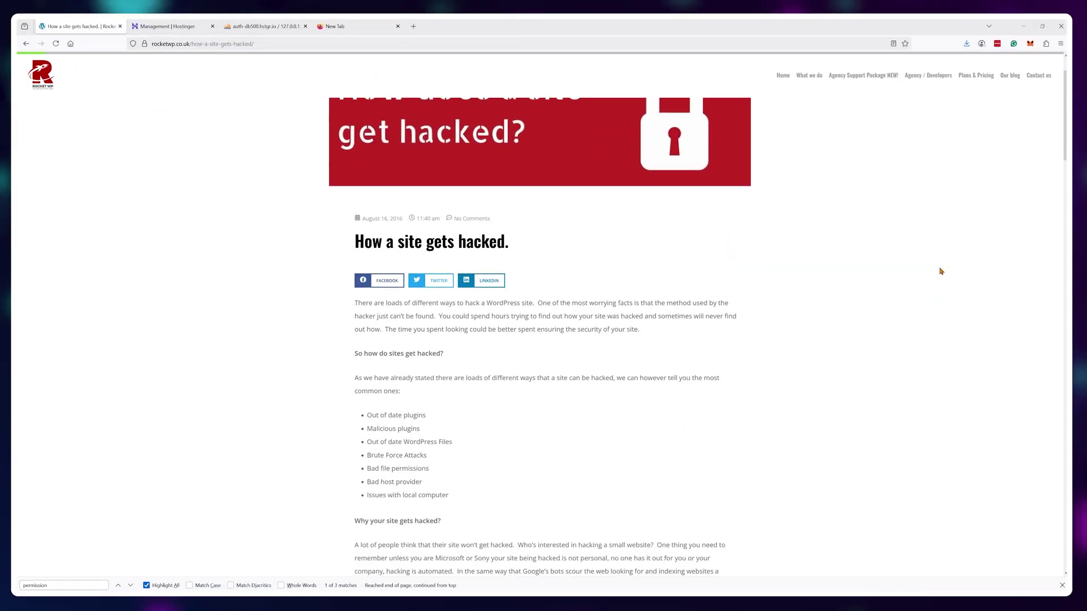
Step: Apply the recommended 0640 permissions to wp-config.php and dismiss the success message
scroll(940, 271, down, 2)
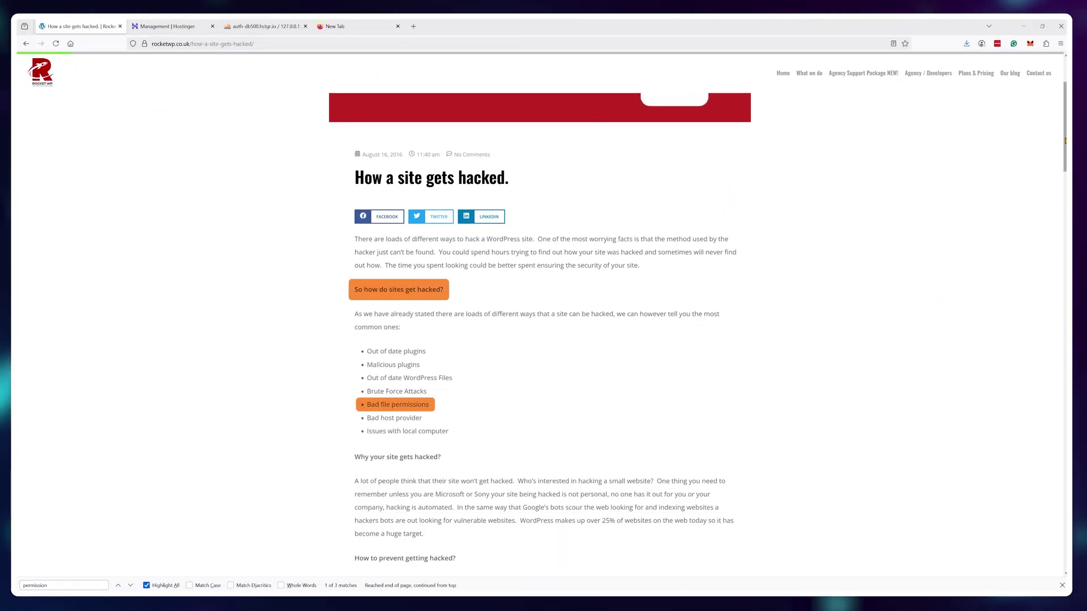
drag(1064, 140, 1062, 391)
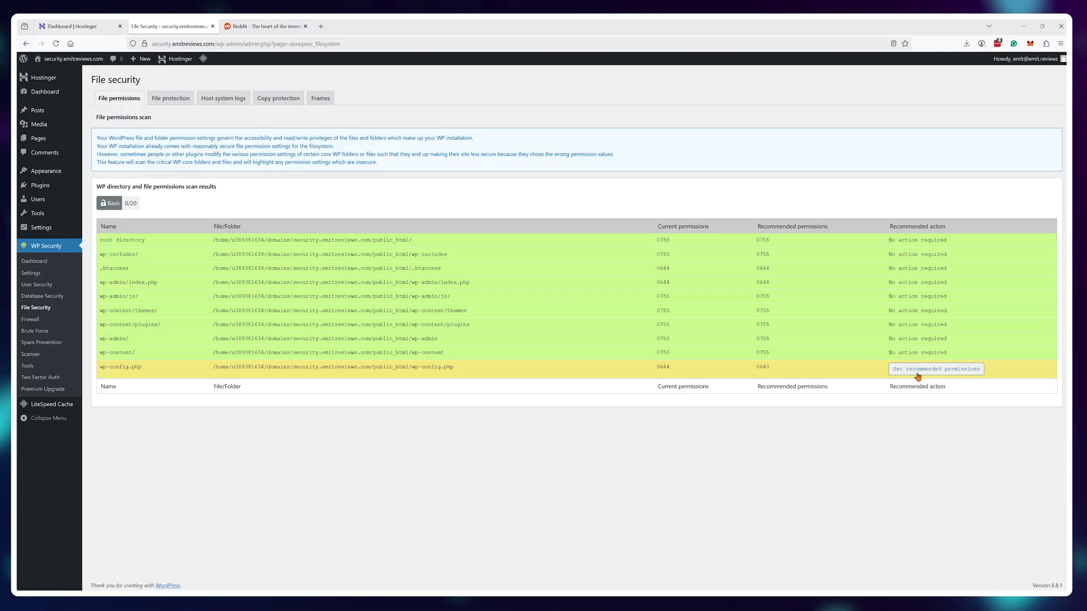
click(917, 374)
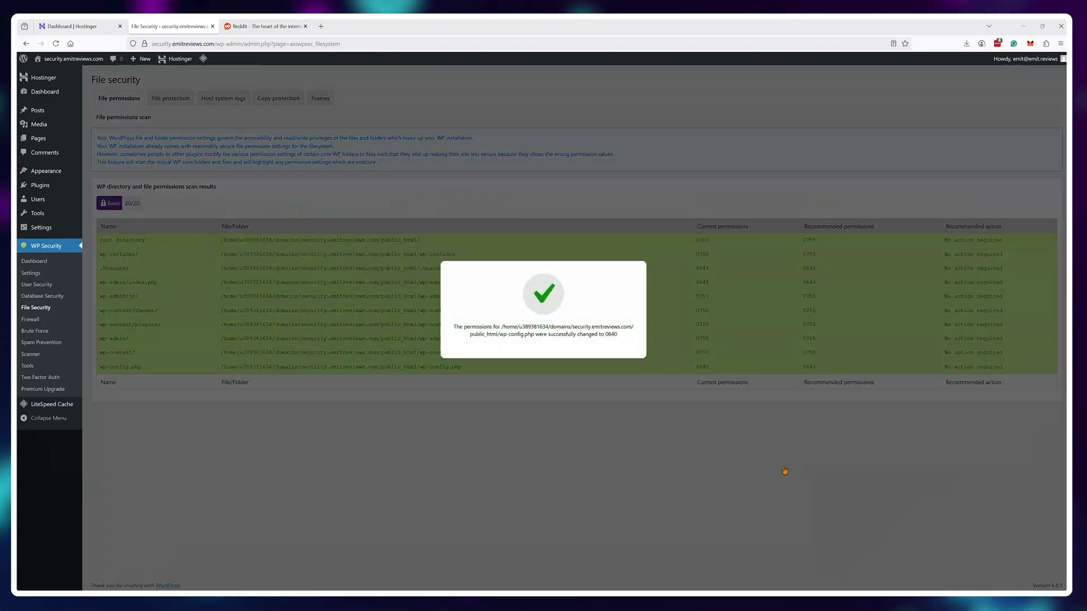
click(690, 441)
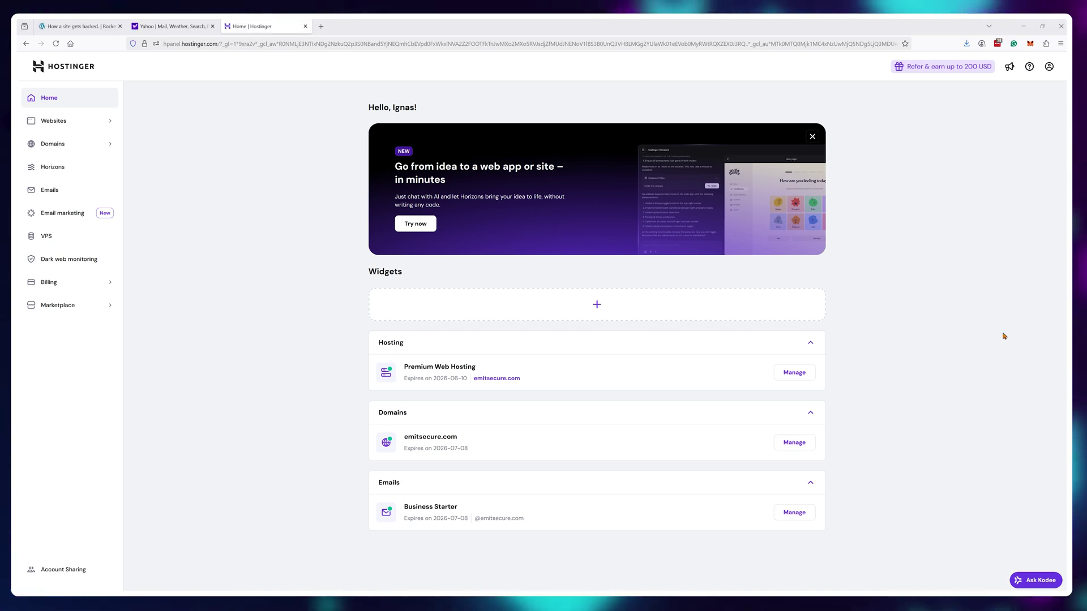
Step: Open the emitsecure.com dashboard, expand Advanced and Databases, and open the free website migration page
click(794, 373)
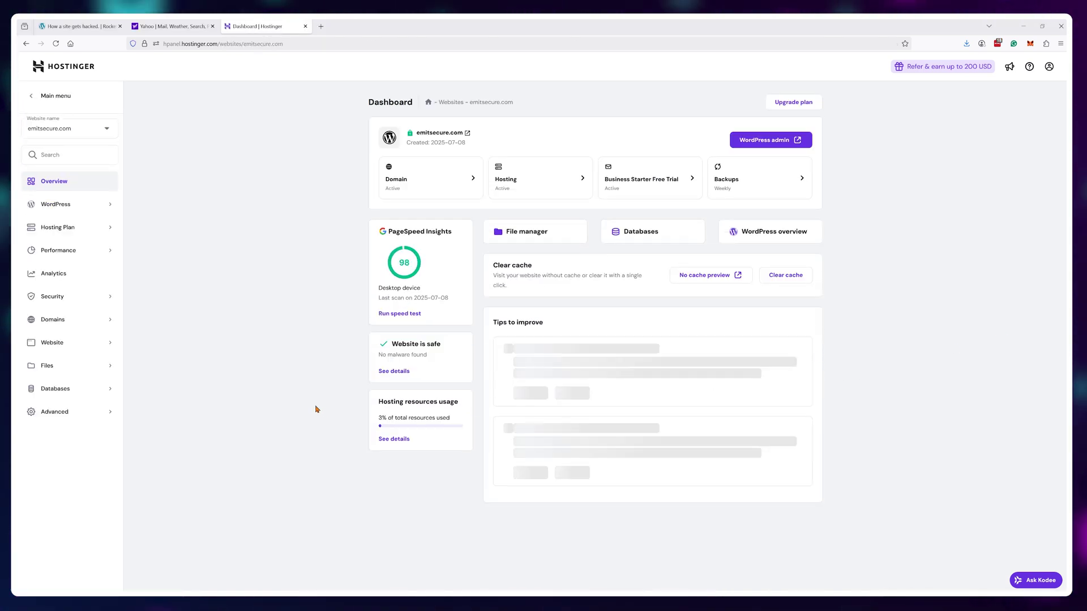
click(110, 416)
scroll(107, 422, down, 3)
scroll(108, 426, up, 3)
click(102, 395)
click(92, 414)
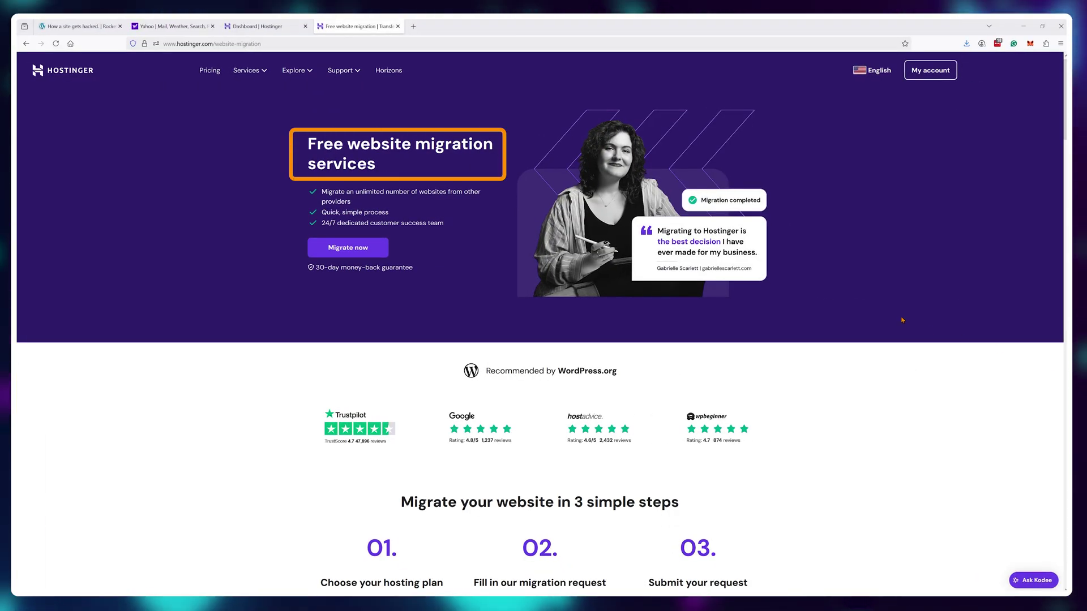
scroll(902, 320, down, 5)
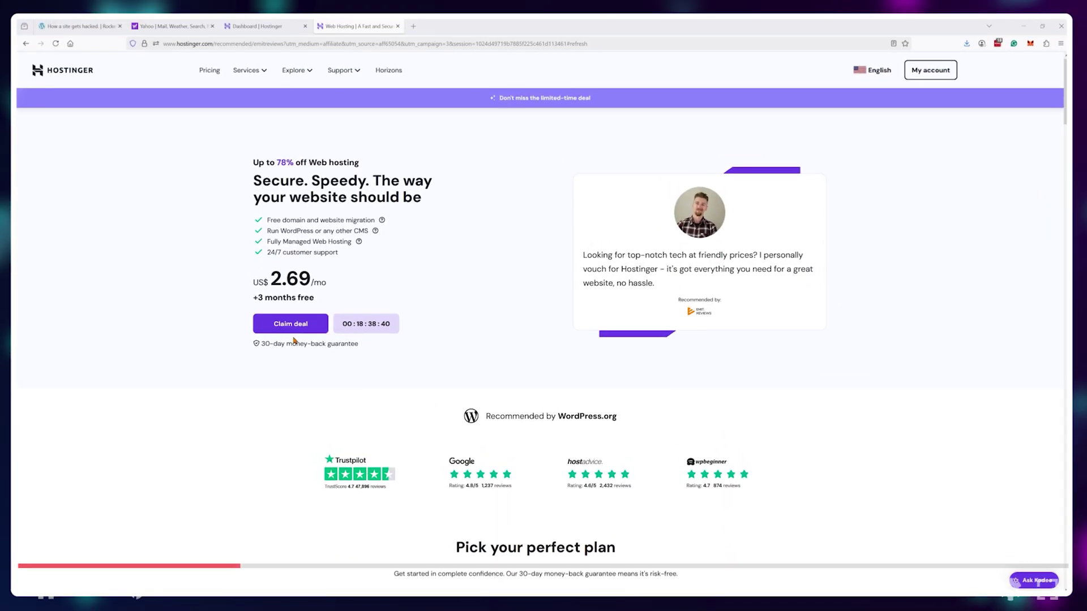
Step: Claim the Hostinger web hosting deal
click(292, 324)
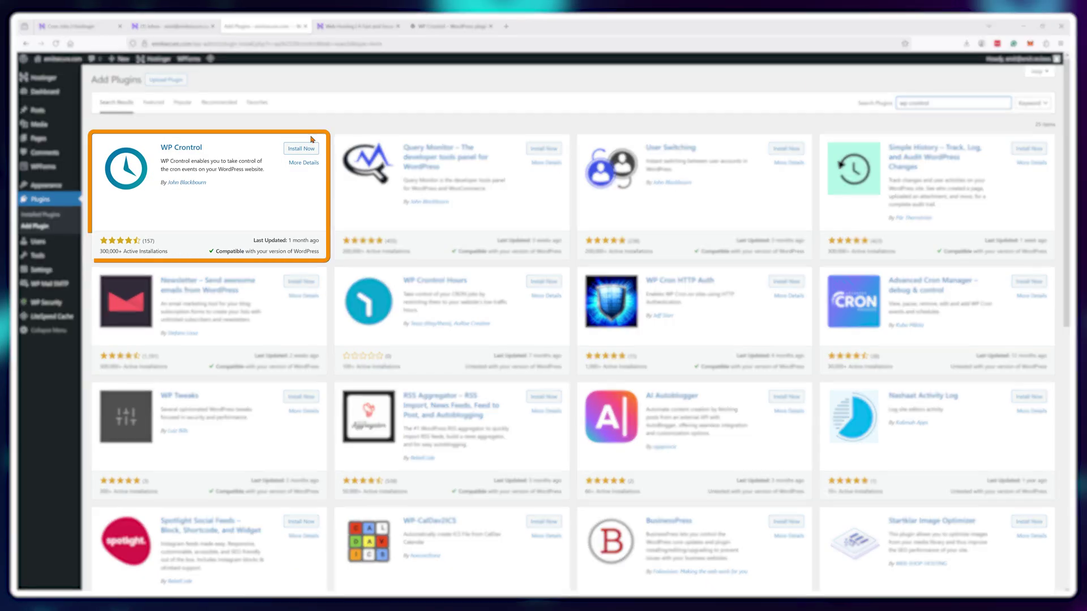
Step: Install and activate WP Crontrol, then review its list of 21 scheduled cron events
click(310, 149)
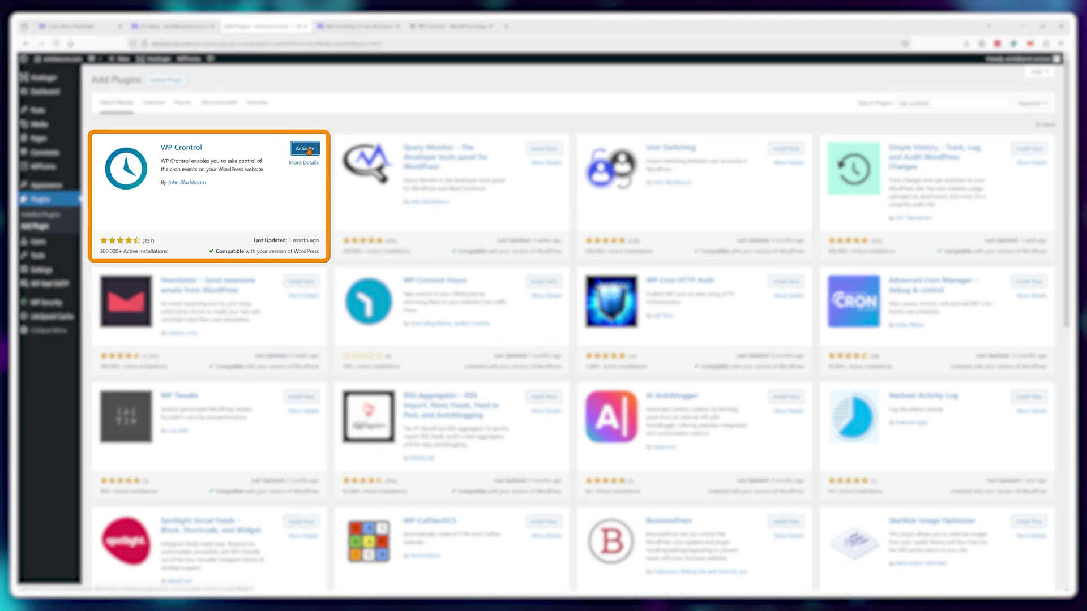
click(305, 150)
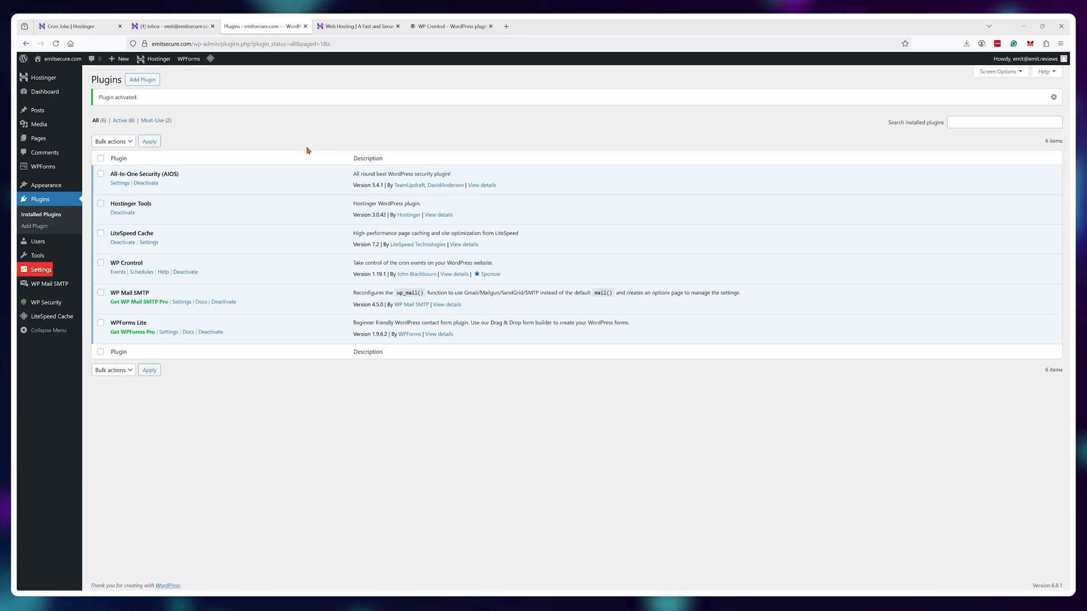
mouse_move(51, 270)
click(109, 352)
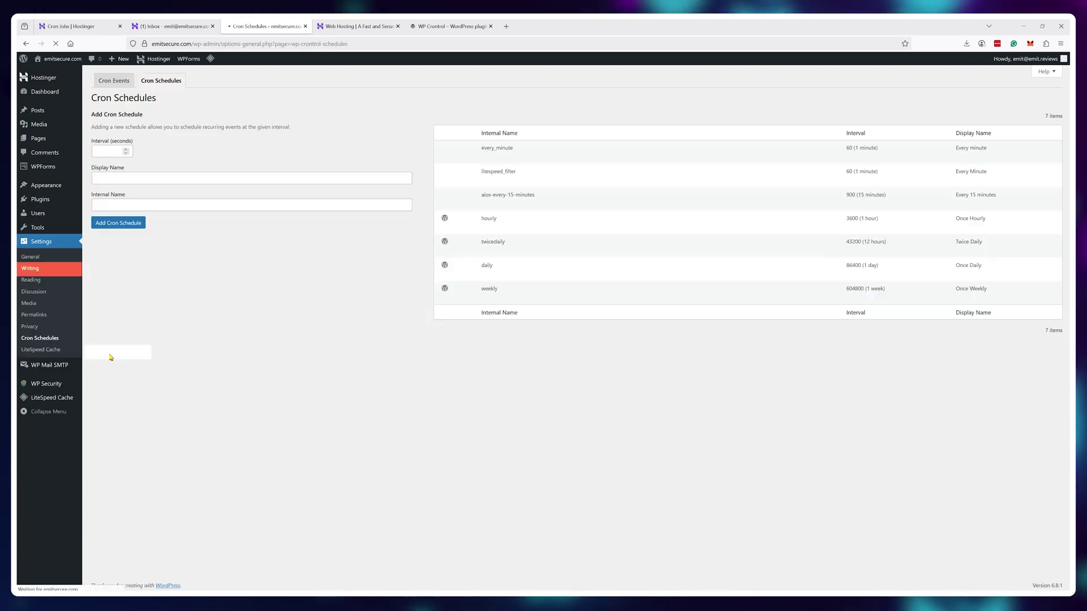
click(124, 86)
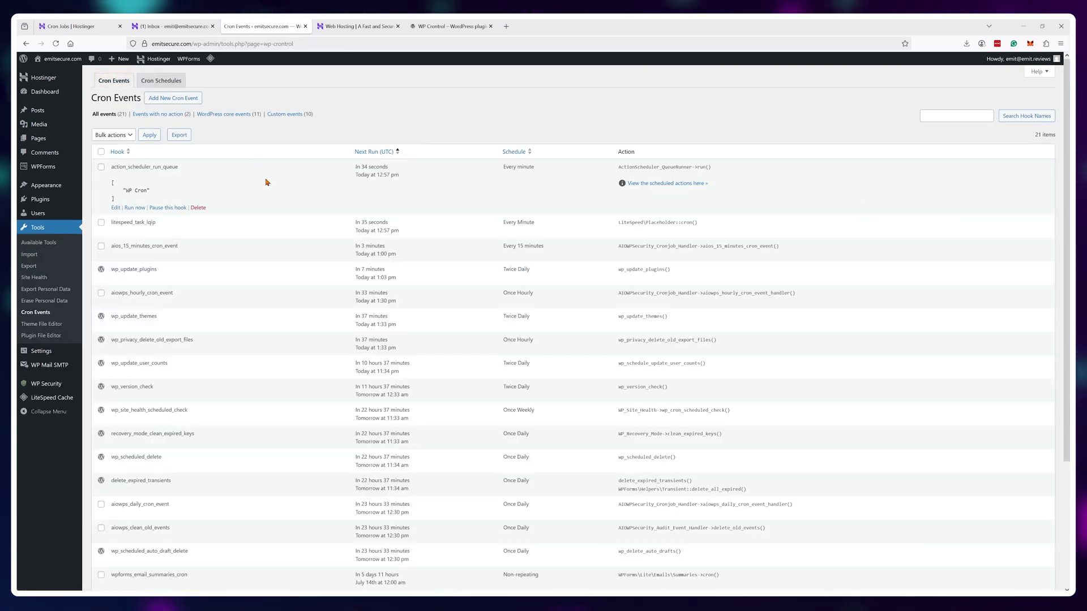
scroll(268, 182, down, 3)
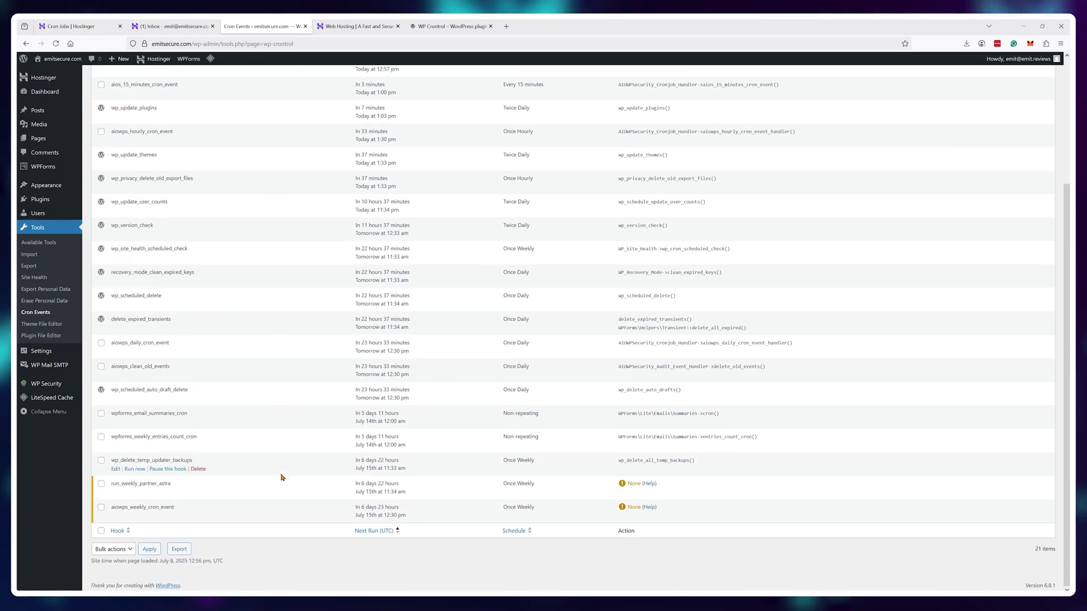
scroll(320, 549, up, 3)
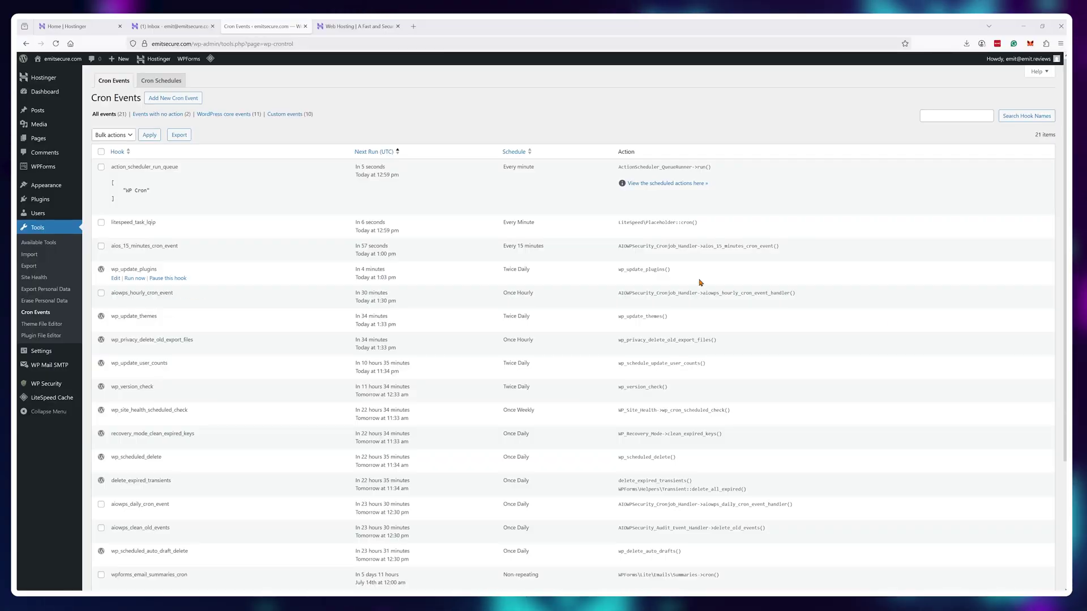
Step: Open emitsecure.com's File Manager, enter public_html, and bring up the wp-config.php context menu
click(121, 23)
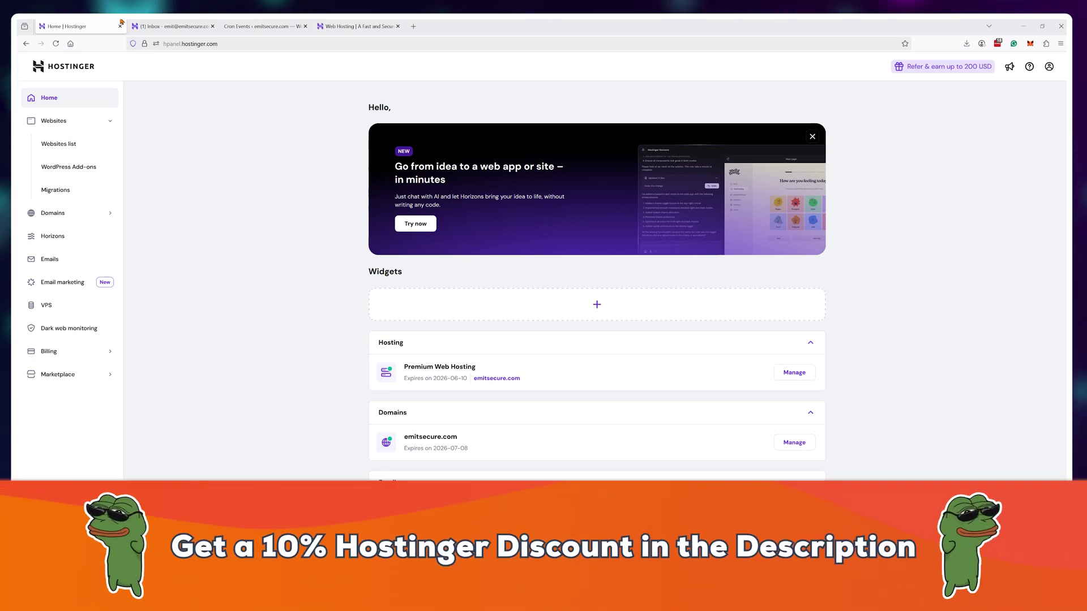
click(784, 372)
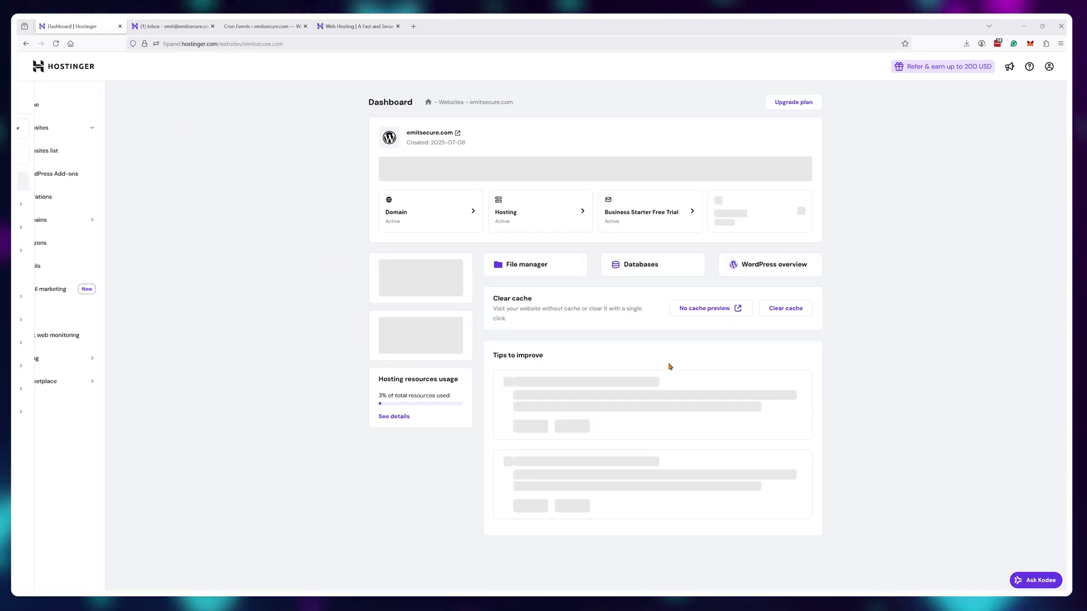
click(534, 265)
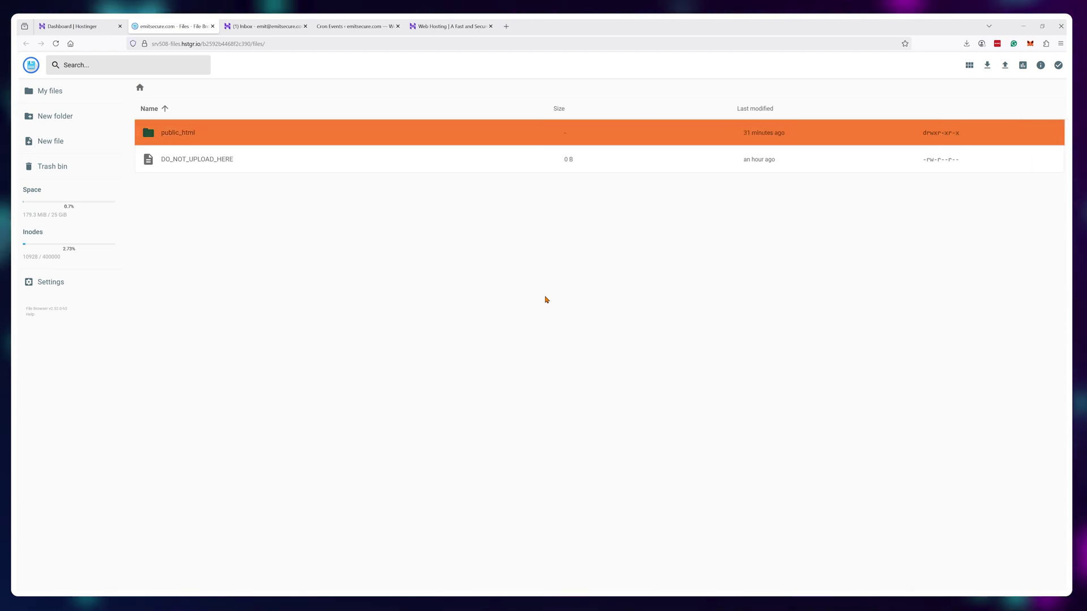
double_click(186, 129)
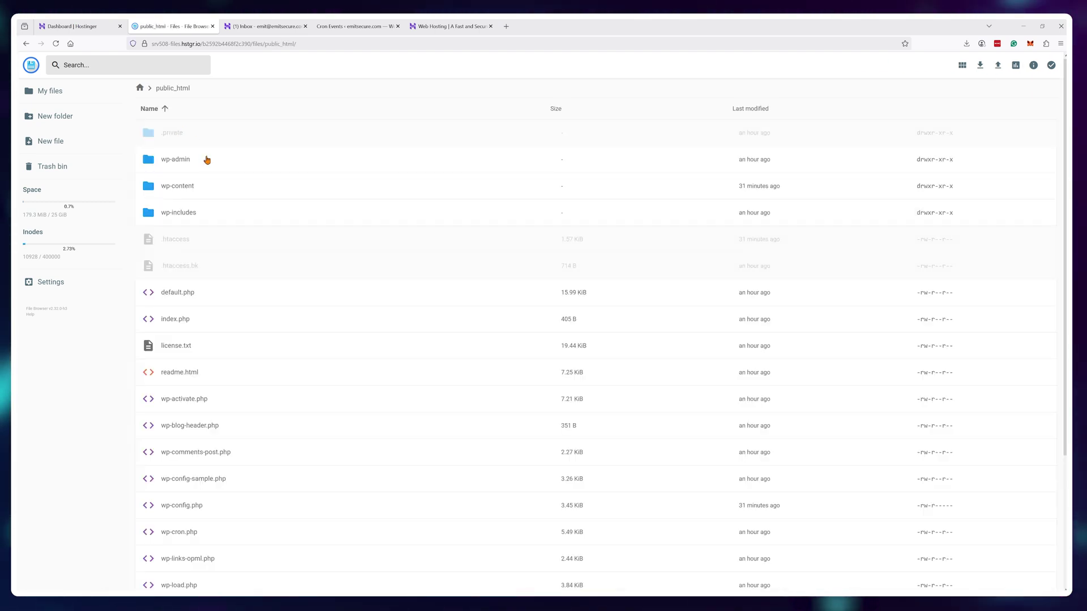
scroll(226, 340, down, 2)
click(203, 422)
right_click(204, 423)
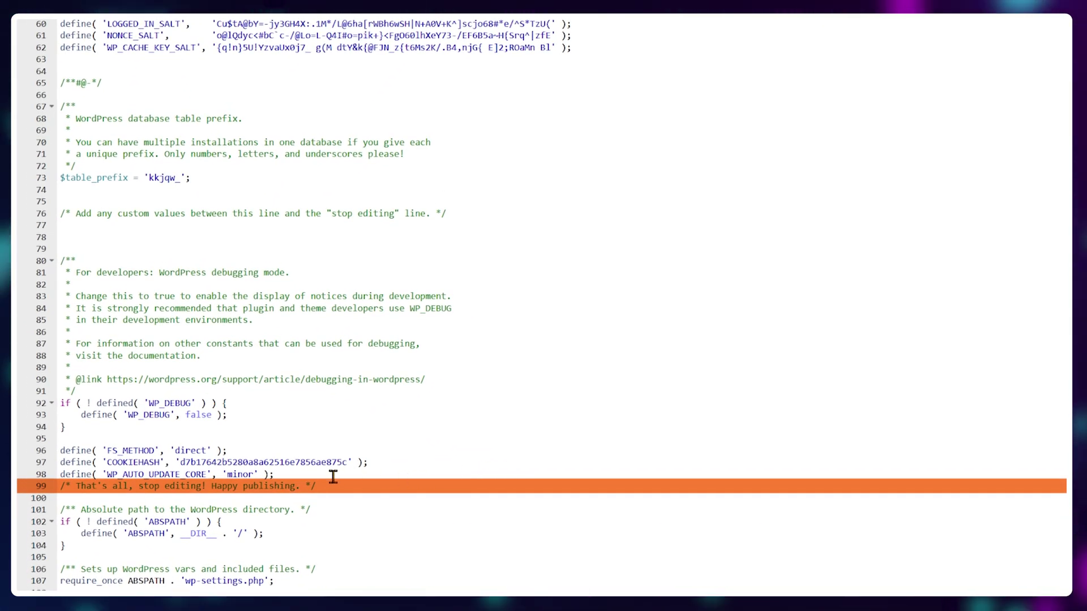
Step: Add blank lines above the stop-editing comment in wp-config.php, placing the caret on line 100
click(333, 477)
key(Return)
key(Return)
key(Return)
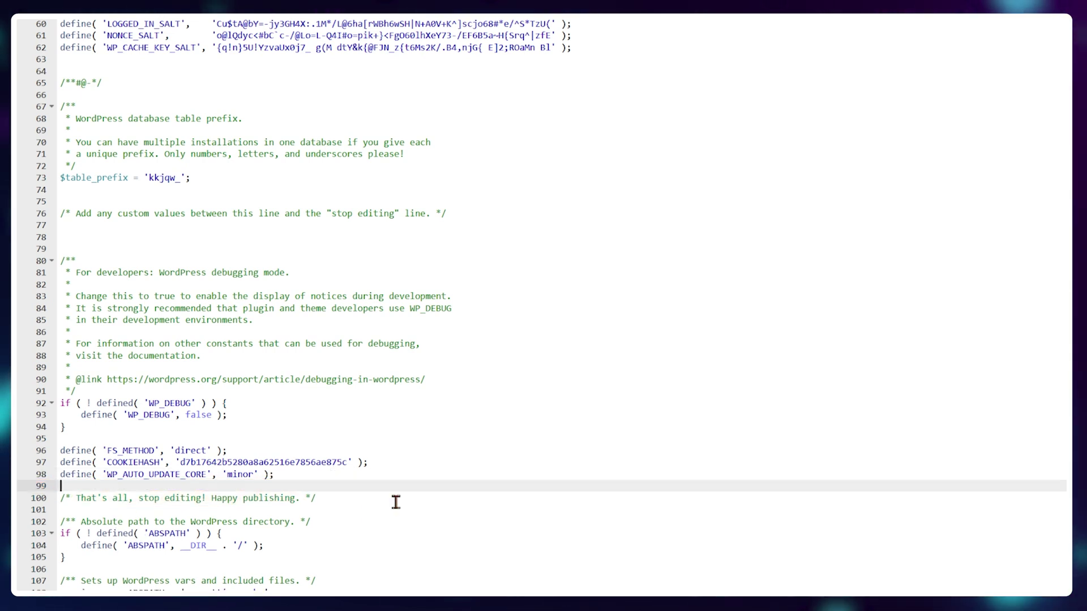
click(108, 499)
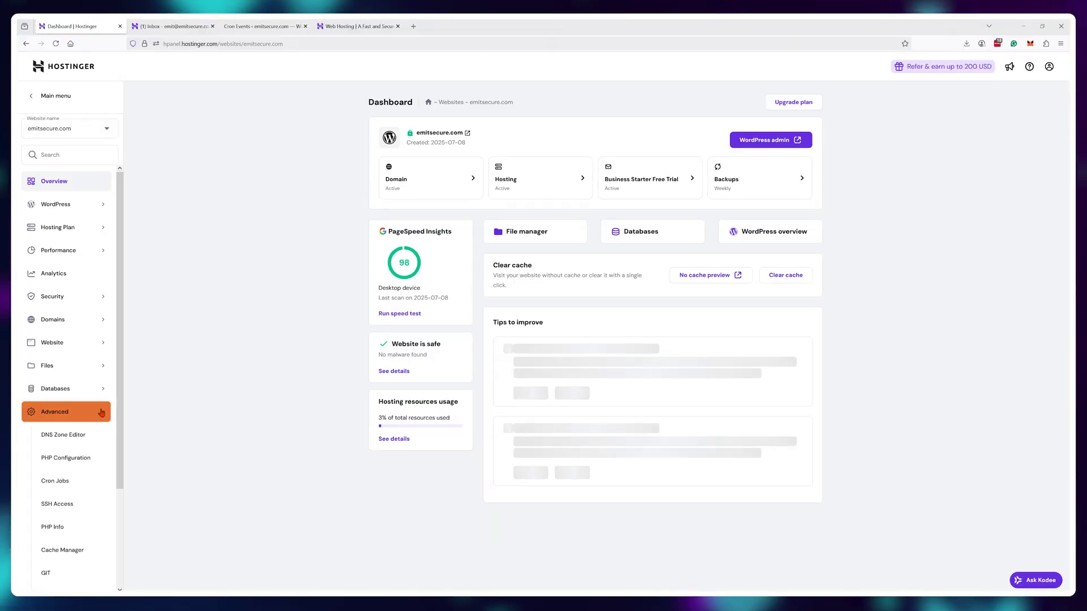
Step: Create a cron job with the pasted wget wp-cron.php command for emitsecure, running twice an hour
scroll(91, 435, down, 1)
click(80, 439)
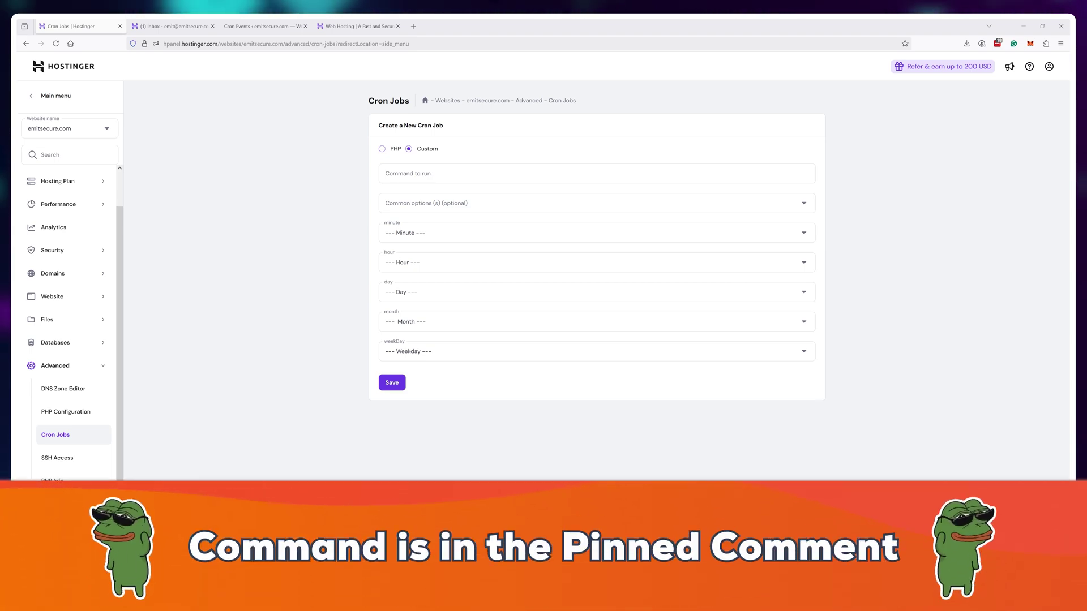
click(436, 173)
text(wget -q -O - https://your-domain.com/wp-cron.php?doing_wp_cron >/dev/null 2>&1)
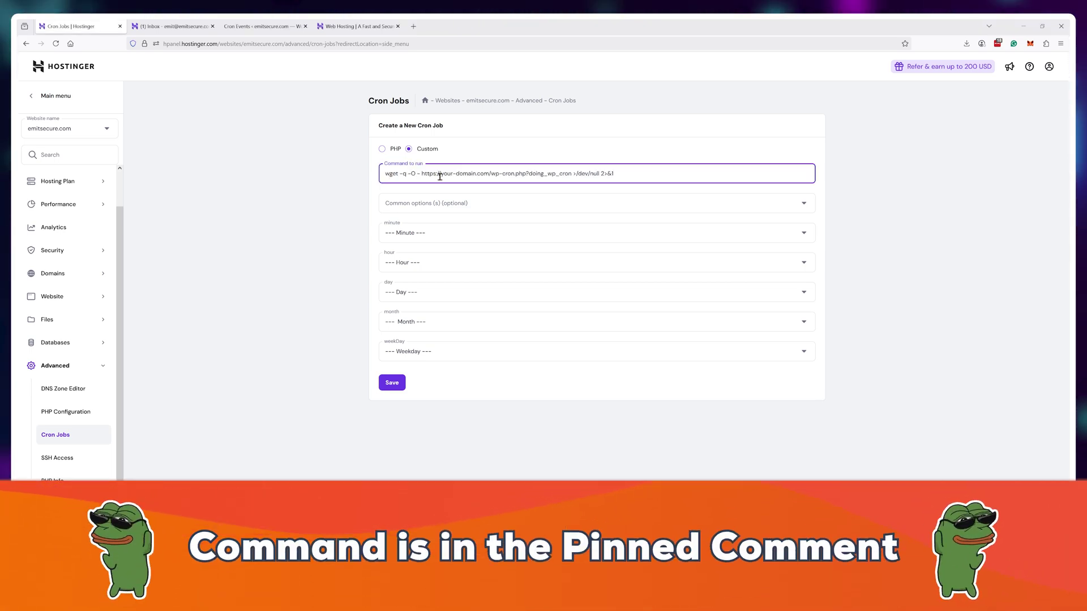
drag(442, 175, 477, 176)
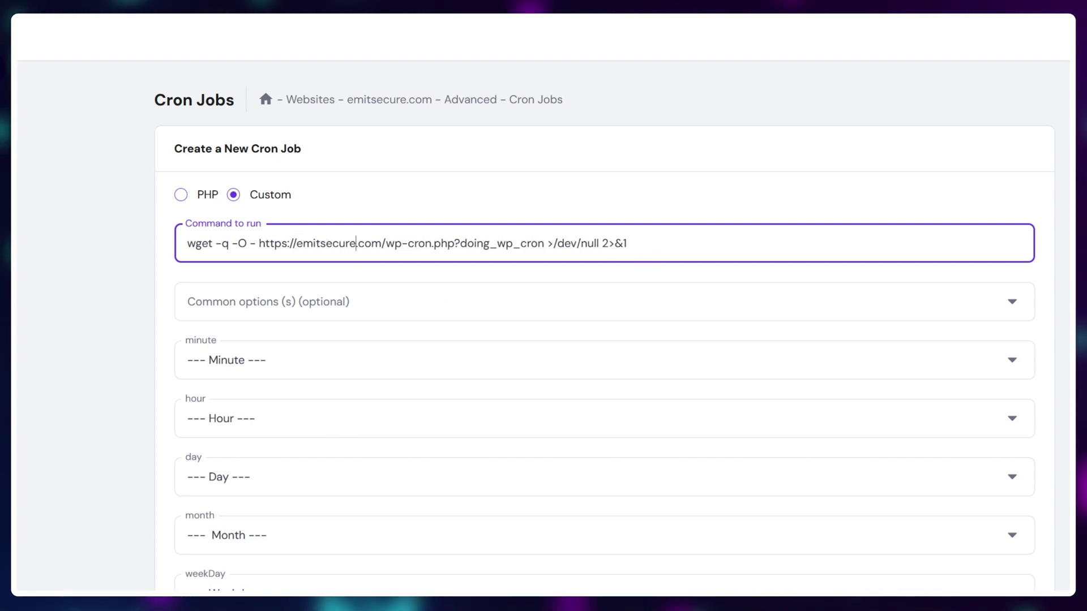
click(771, 311)
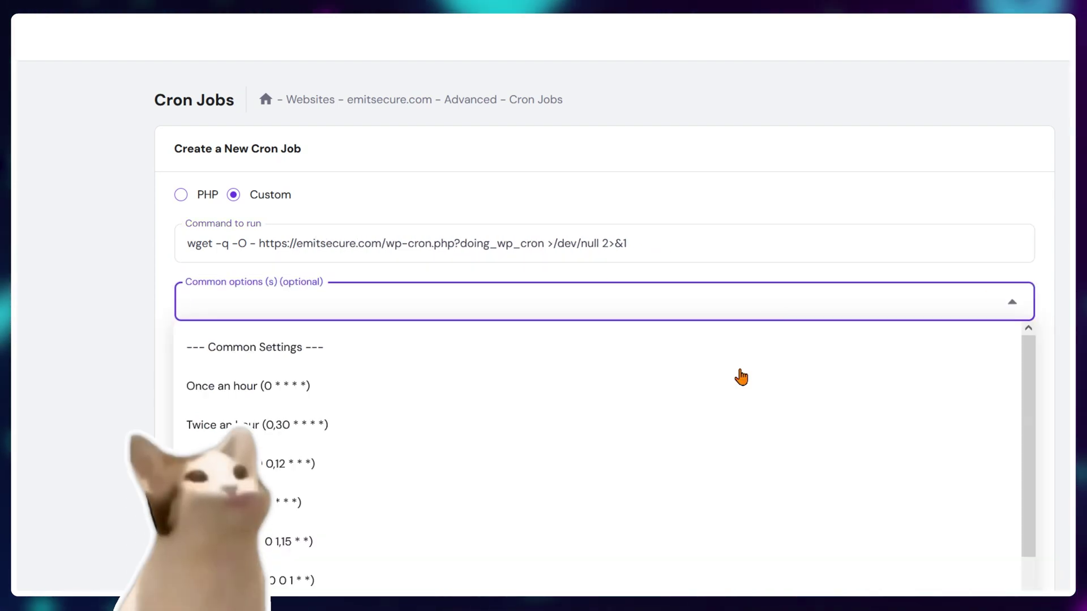
click(691, 423)
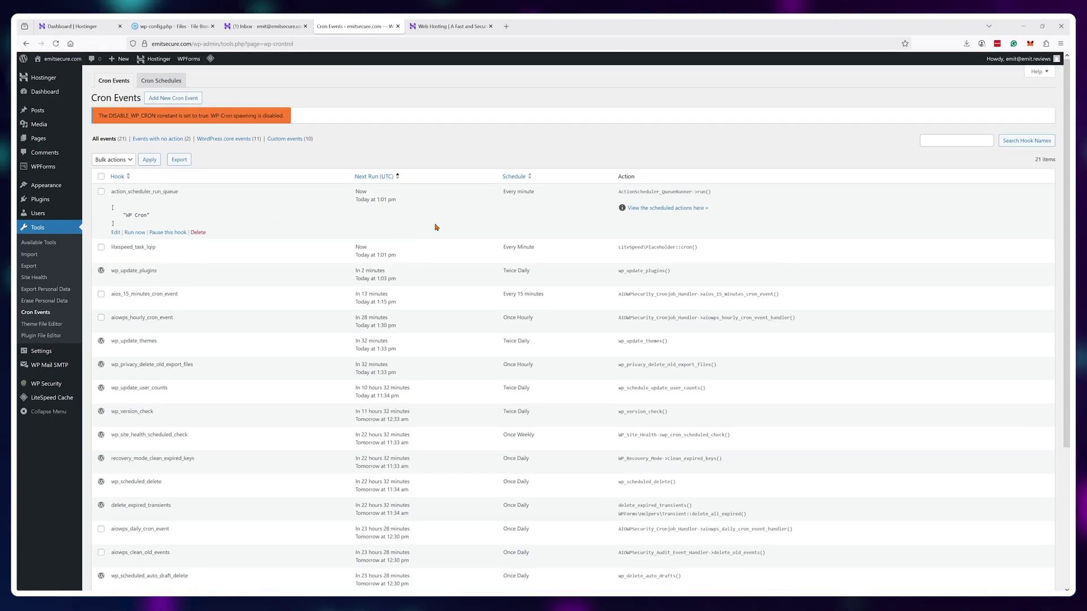
Step: Deactivate and delete the WP Crontrol plugin from the Plugins list, confirming the deletion
scroll(434, 221, down, 5)
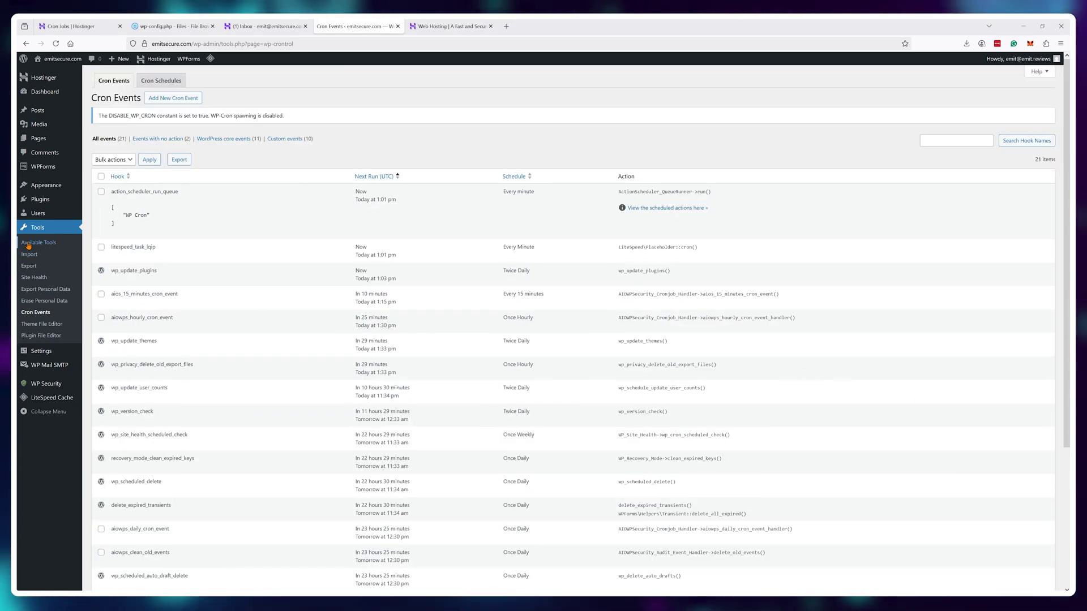
click(48, 201)
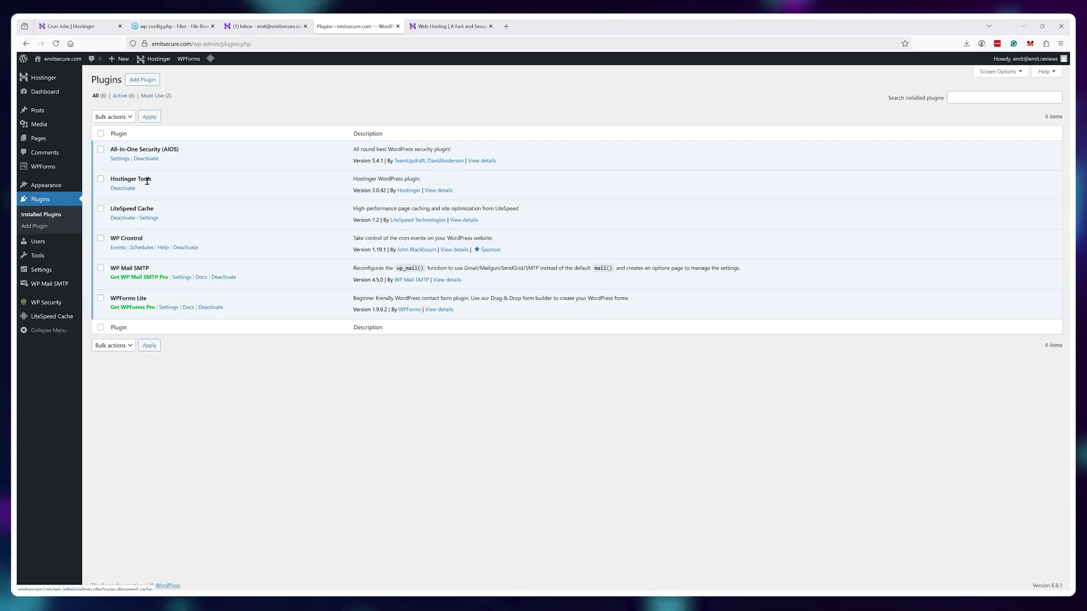
click(185, 247)
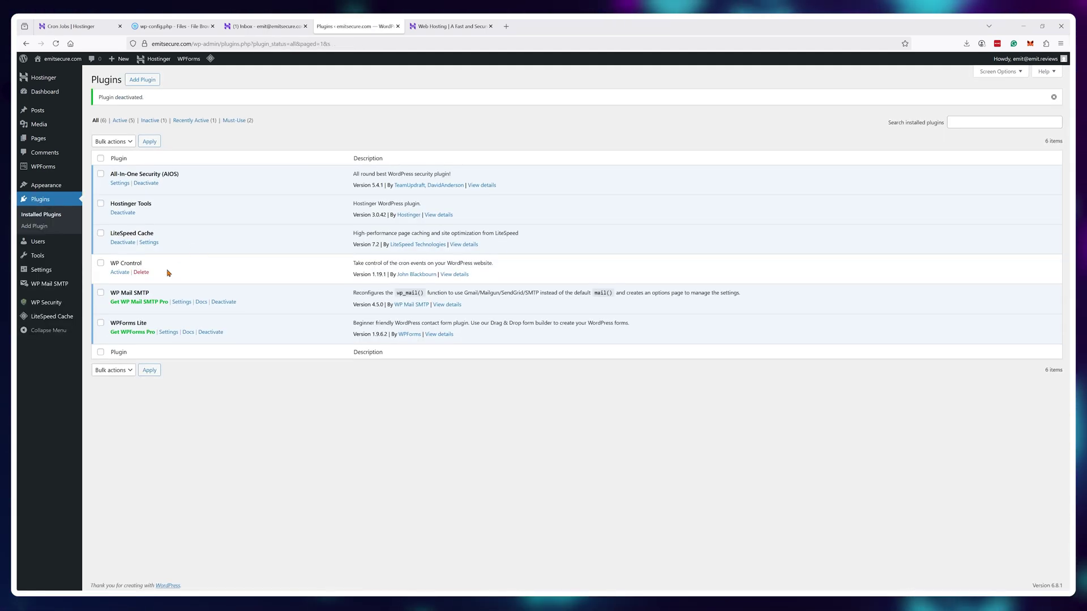
click(140, 272)
click(569, 336)
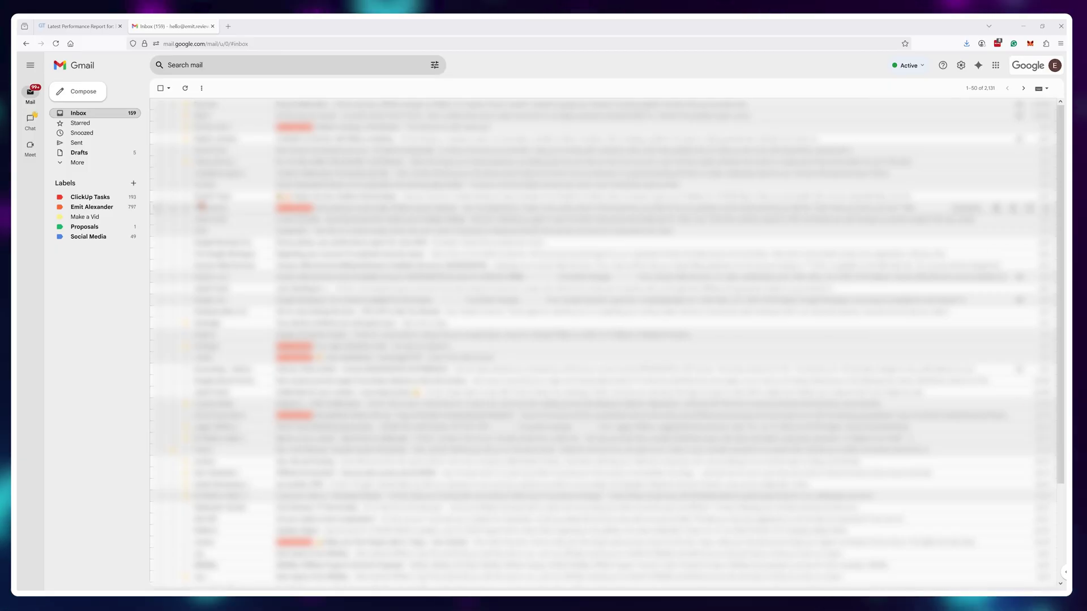
Step: Expand Gmail's folder list and scroll through the Spam folder's 104 messages
click(63, 166)
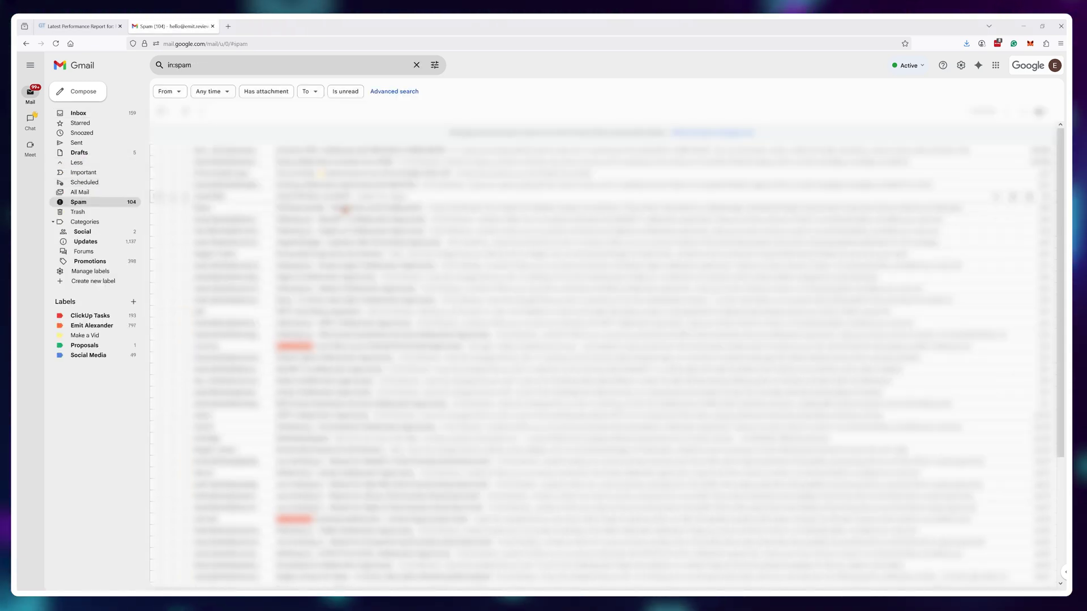
scroll(605, 339, down, 3)
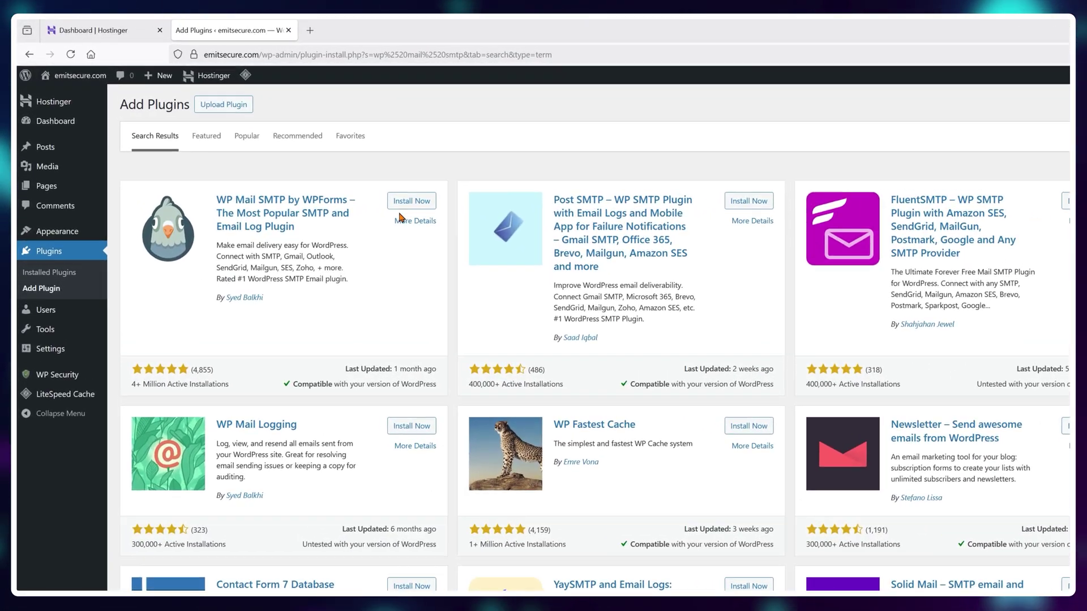
Step: Install the WP Mail SMTP plugin and launch its setup wizard
click(297, 149)
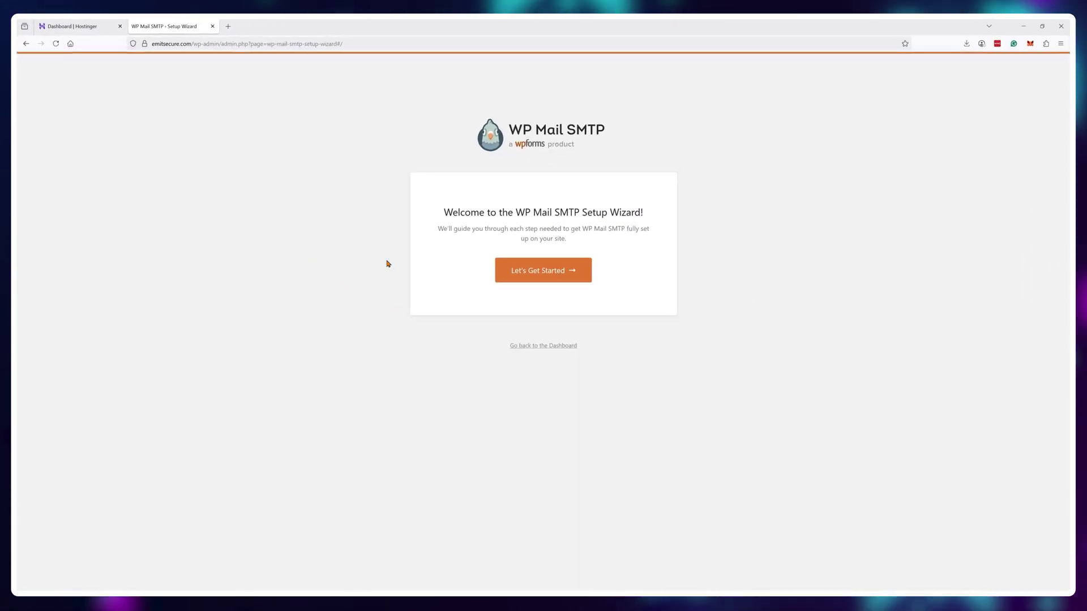
click(566, 278)
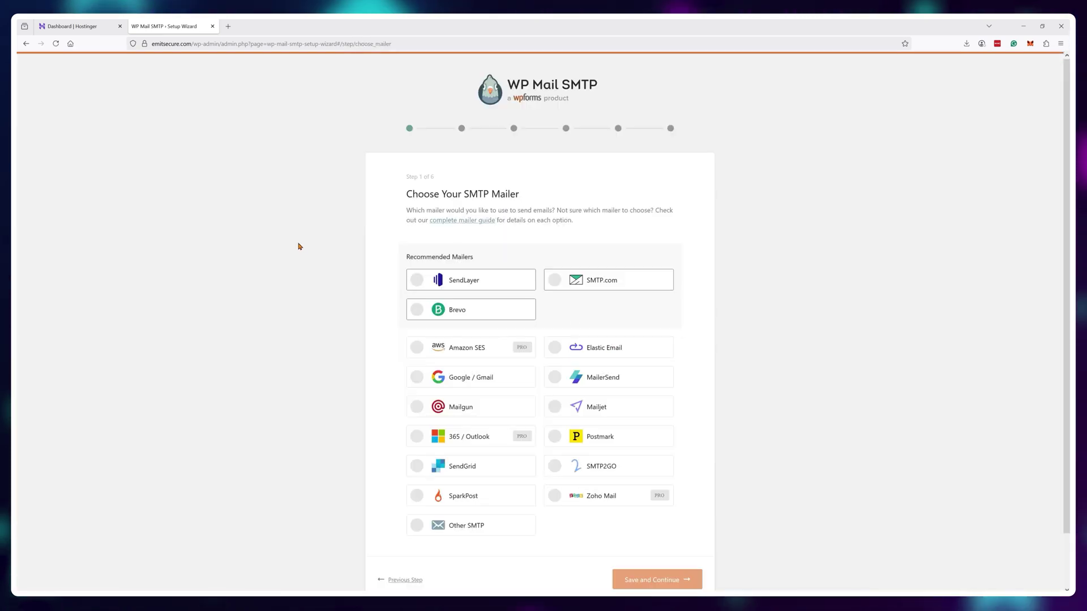
scroll(313, 289, down, 1)
scroll(315, 296, up, 1)
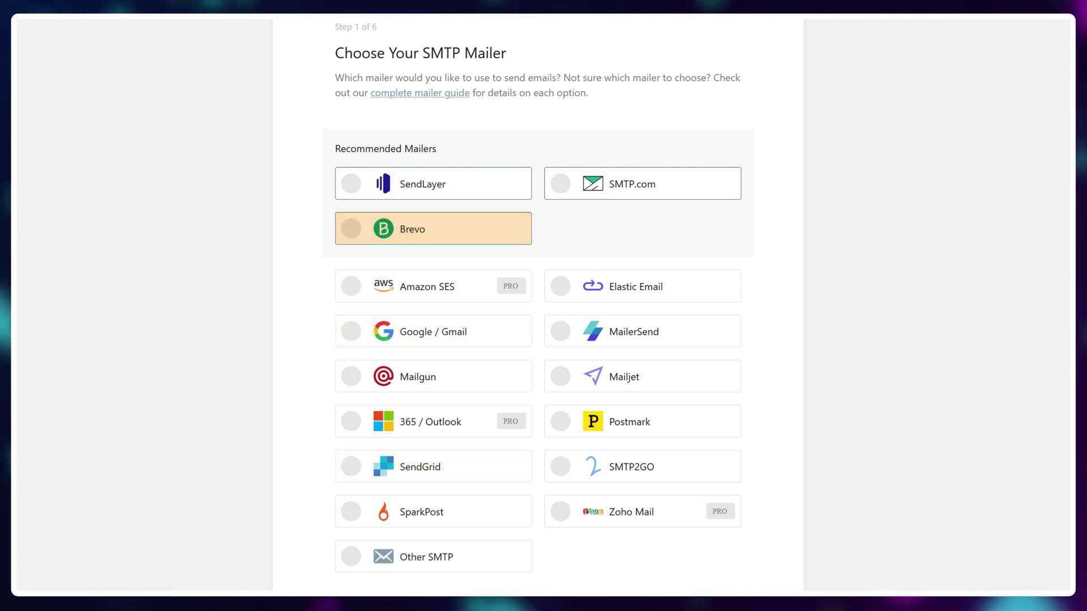
scroll(537, 340, down, 1)
Step: Choose Other SMTP as the mailer and save to reach the mailer settings step
click(430, 491)
click(690, 566)
scroll(784, 388, down, 1)
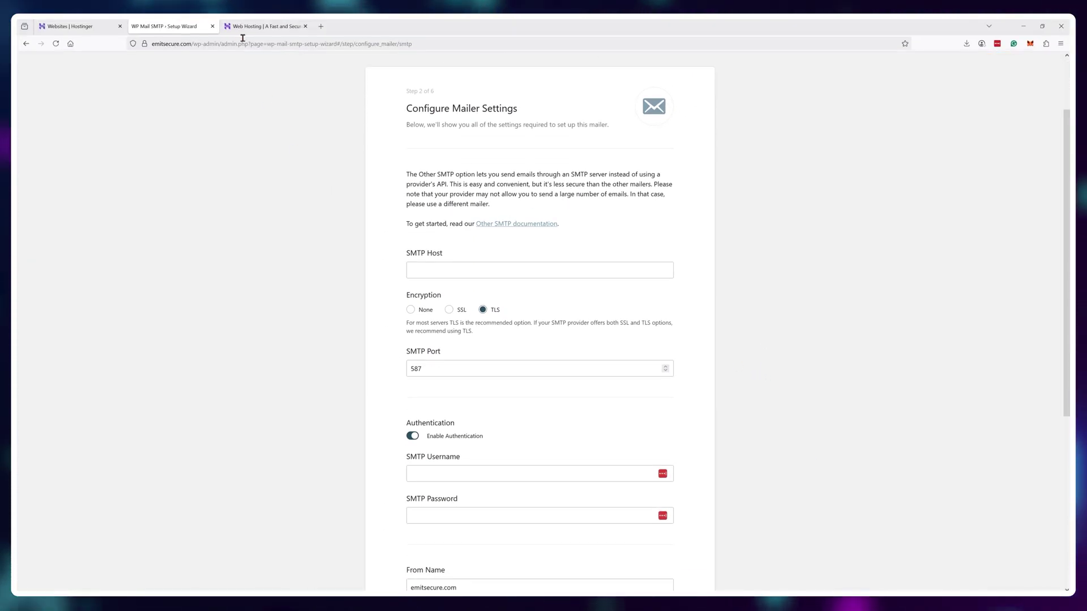
Step: Open the emitsecure.com email plan's overview from hPanel's Emails list
click(79, 26)
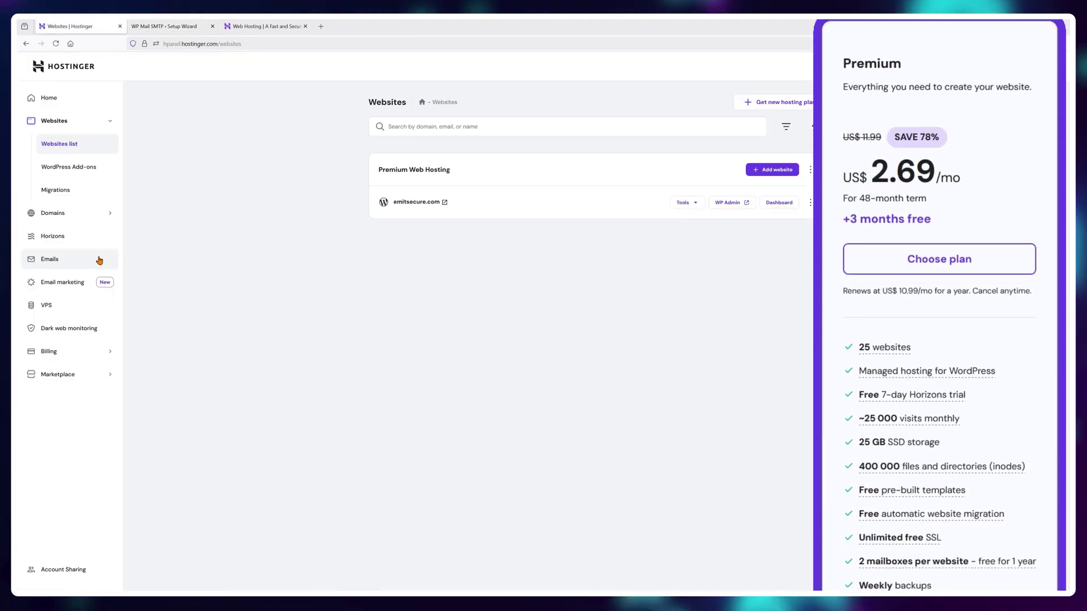
click(99, 259)
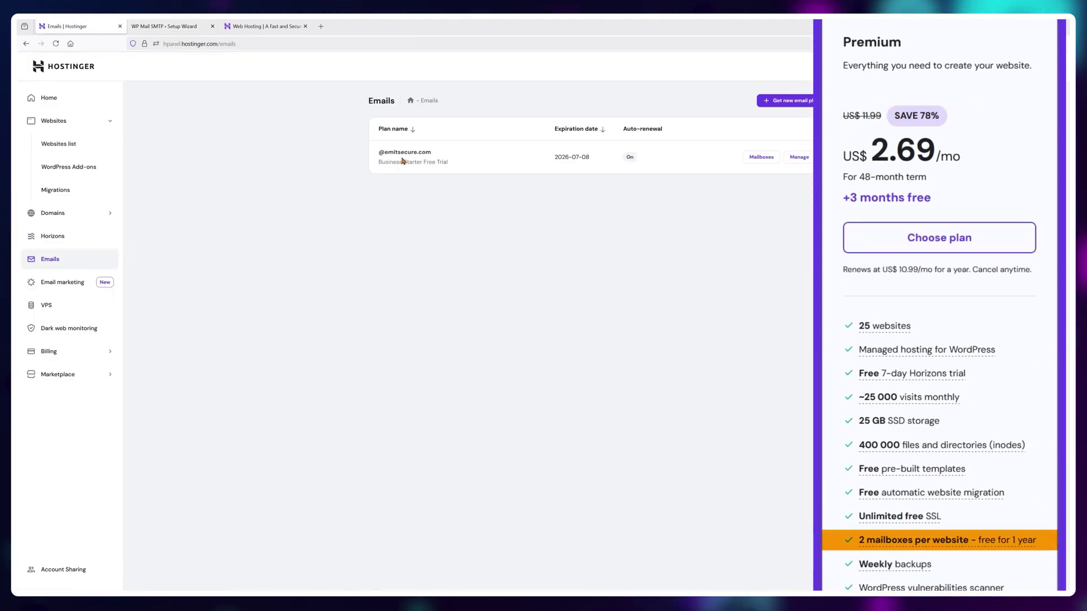
click(798, 158)
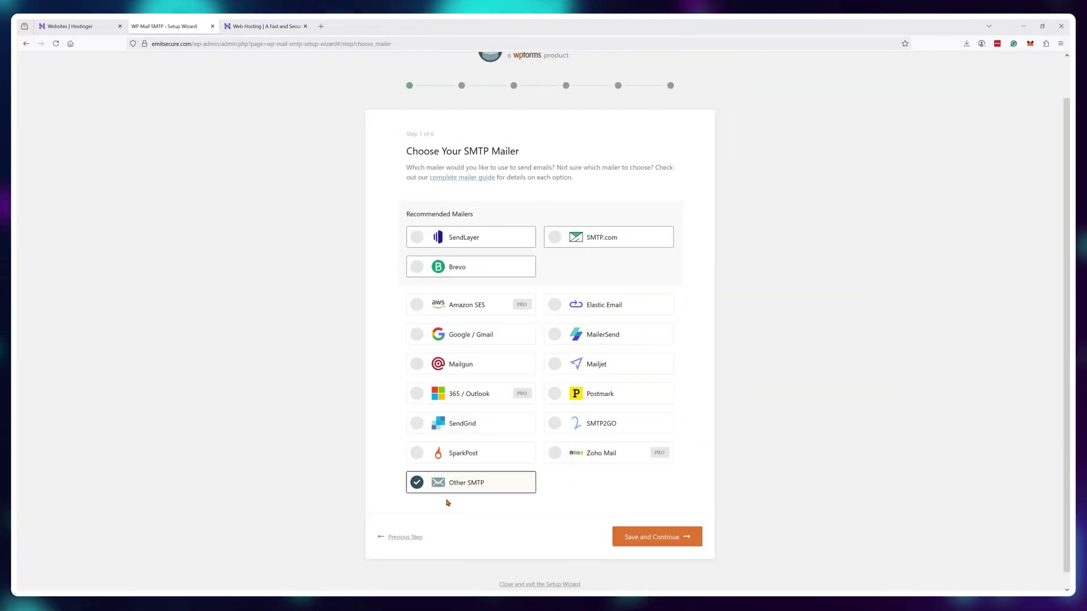
Step: Save the Other SMTP choice, then view emitsecure.com's SMTP server settings (smtp.hostinger.com, port 465)
click(650, 538)
click(88, 26)
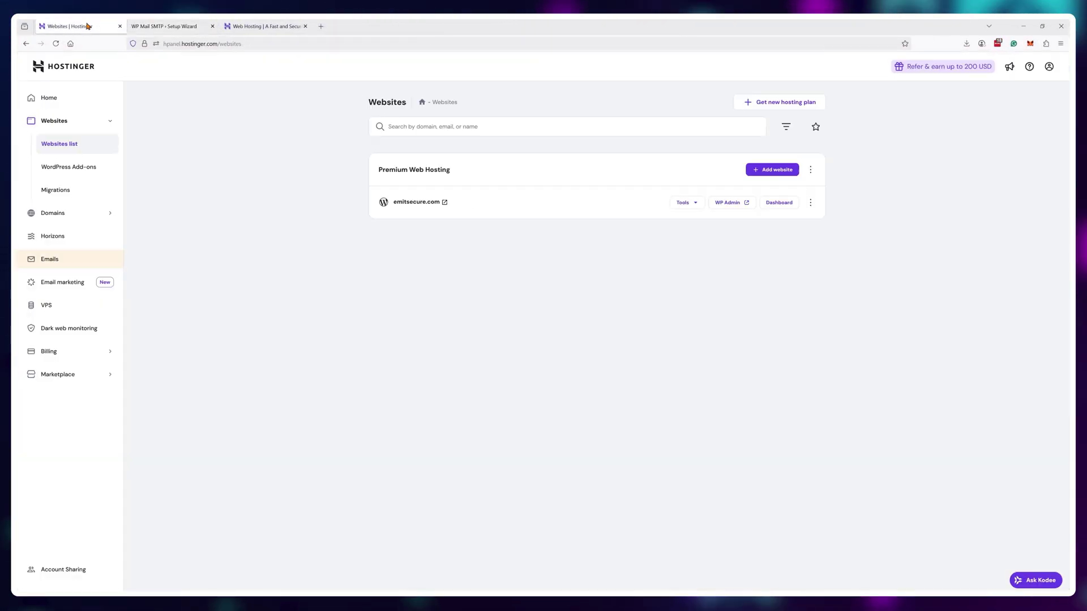
click(99, 260)
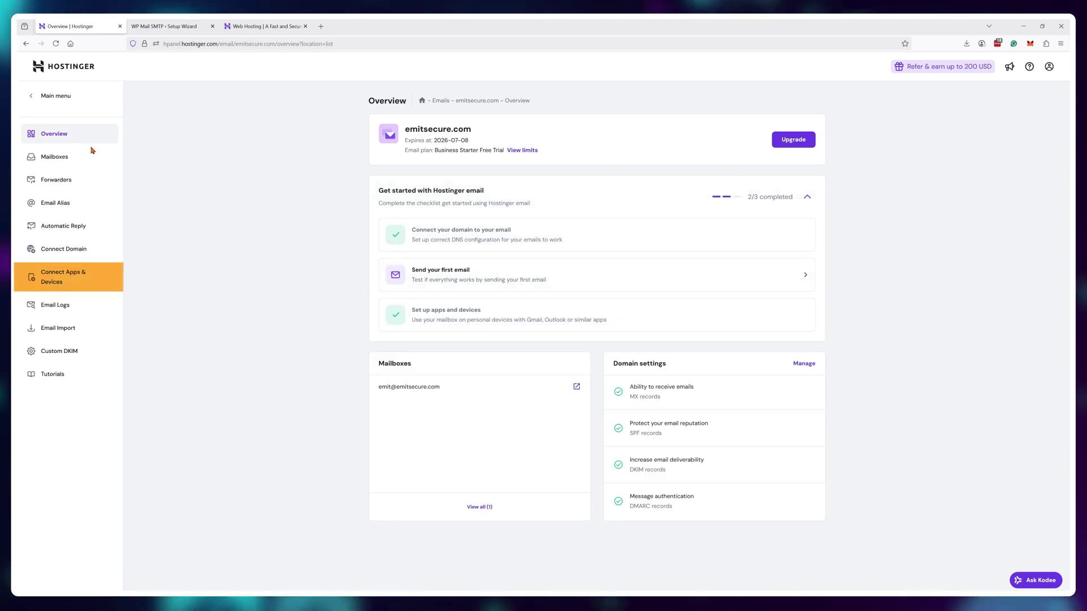
click(99, 274)
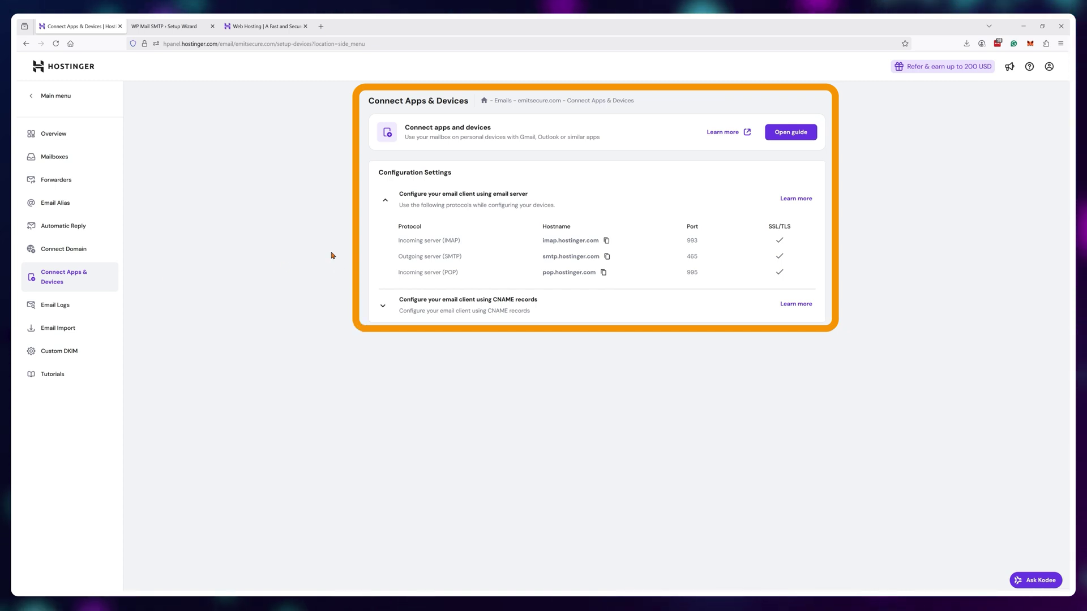
click(164, 26)
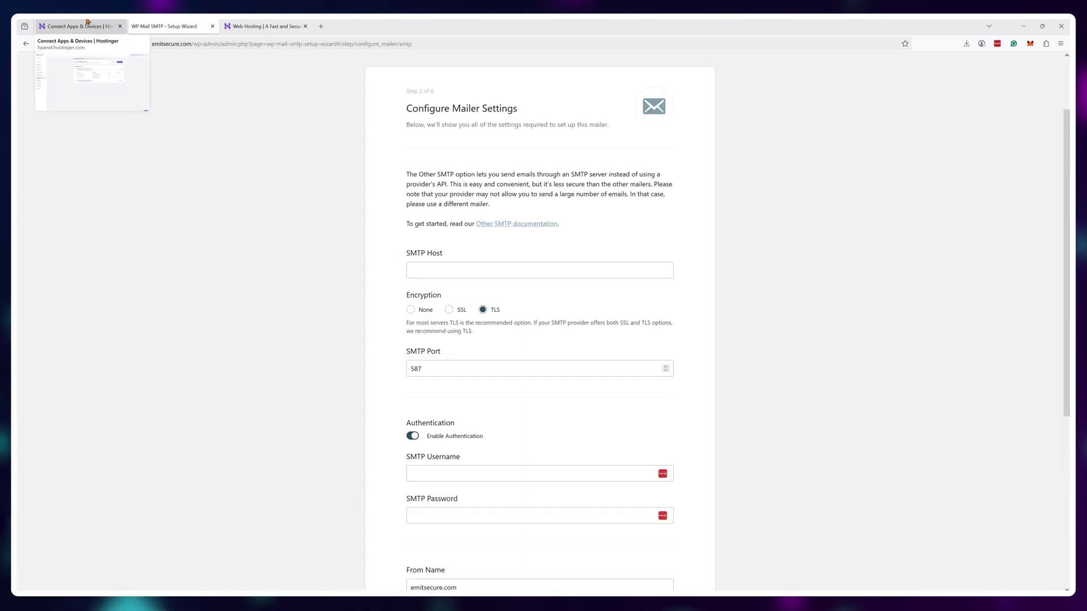
click(79, 26)
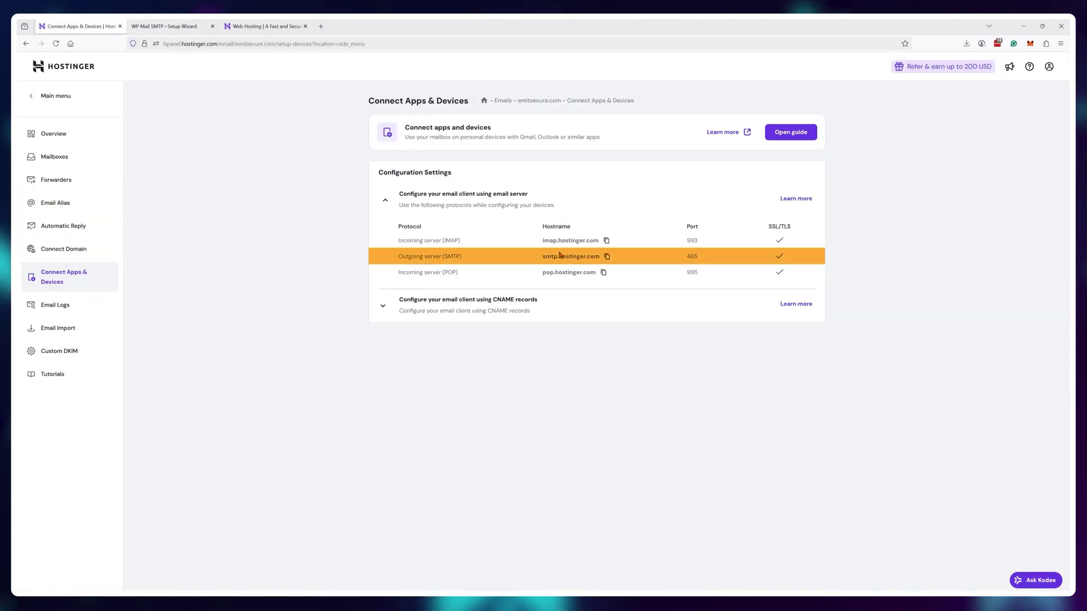
key(ctrl+Tab)
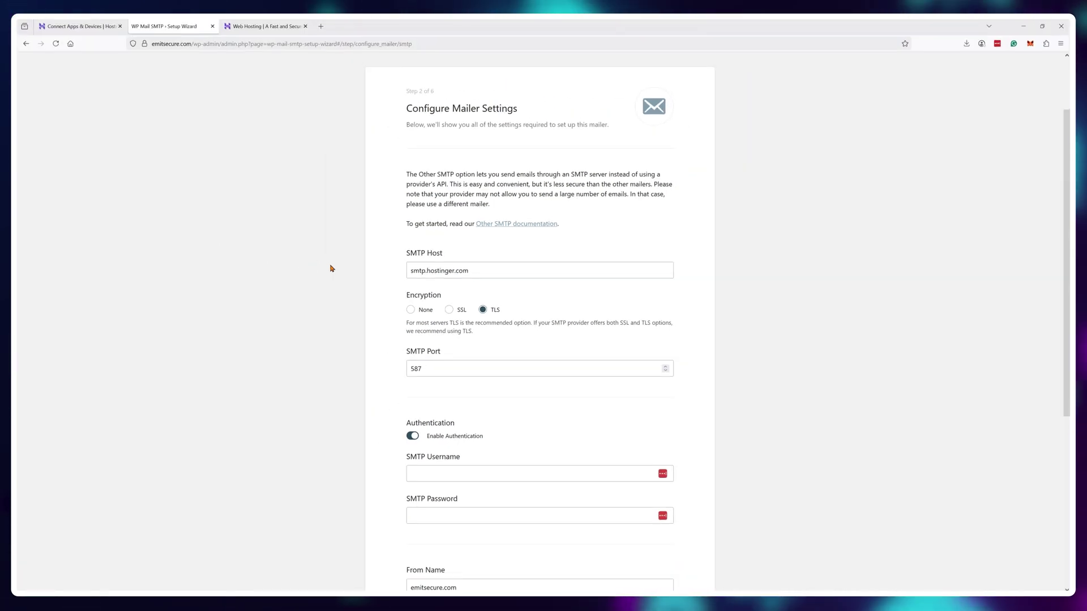
scroll(331, 268, down, 1)
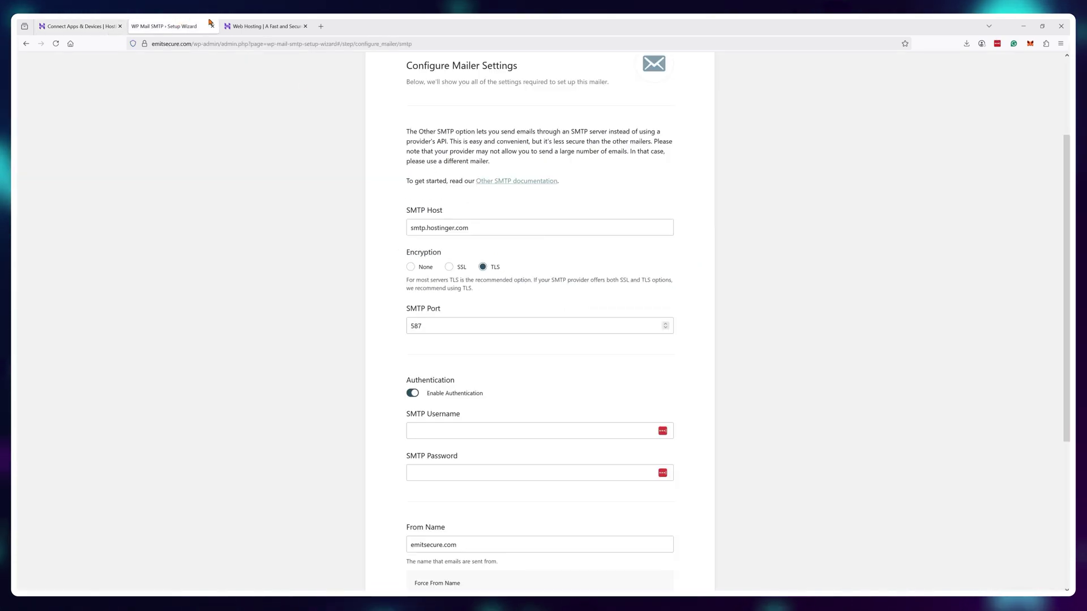
click(432, 327)
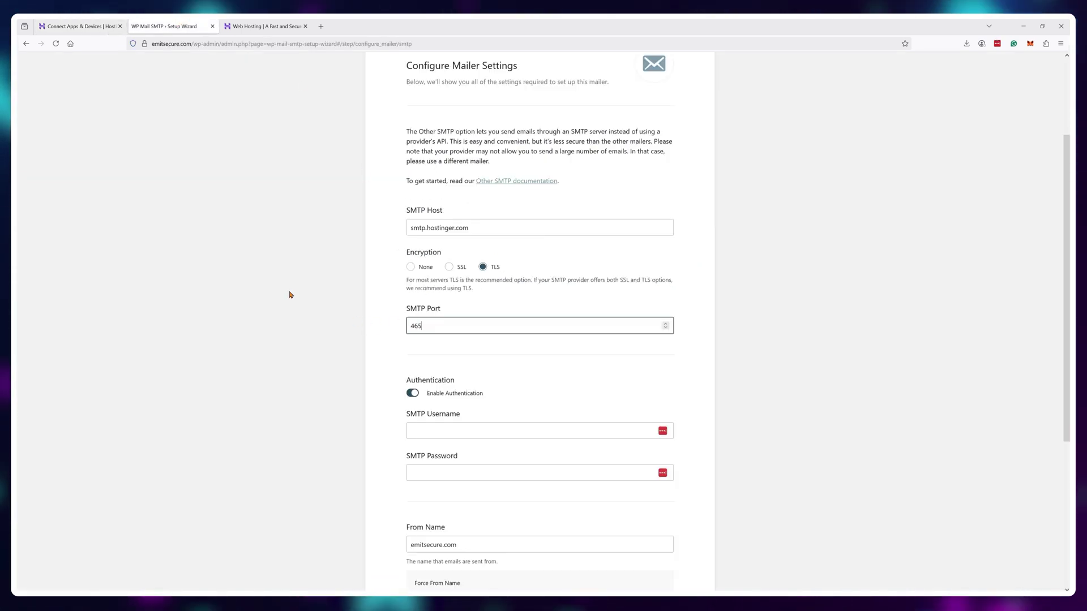
scroll(289, 295, down, 2)
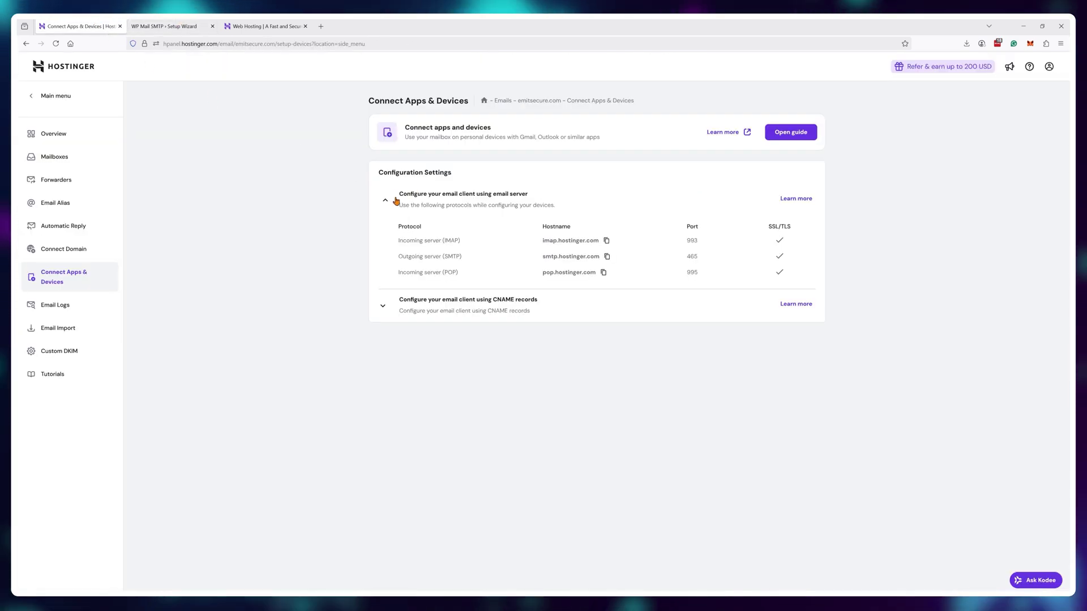
Step: Fill in the mailbox username and password, then move on to the forced From Name
key(alt+Left)
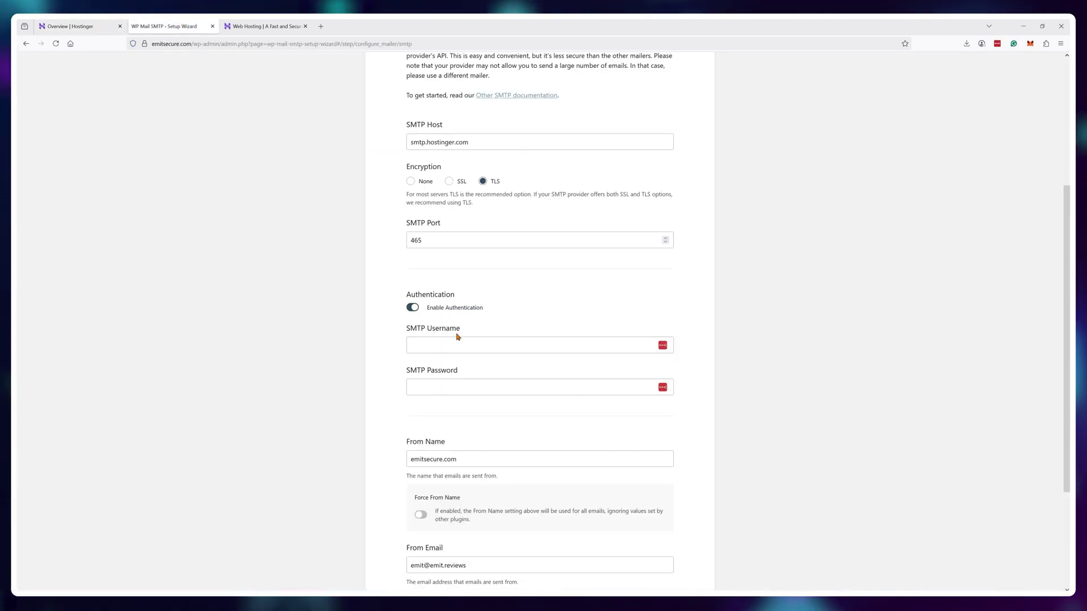
click(445, 384)
scroll(340, 368, down, 2)
key(Tab)
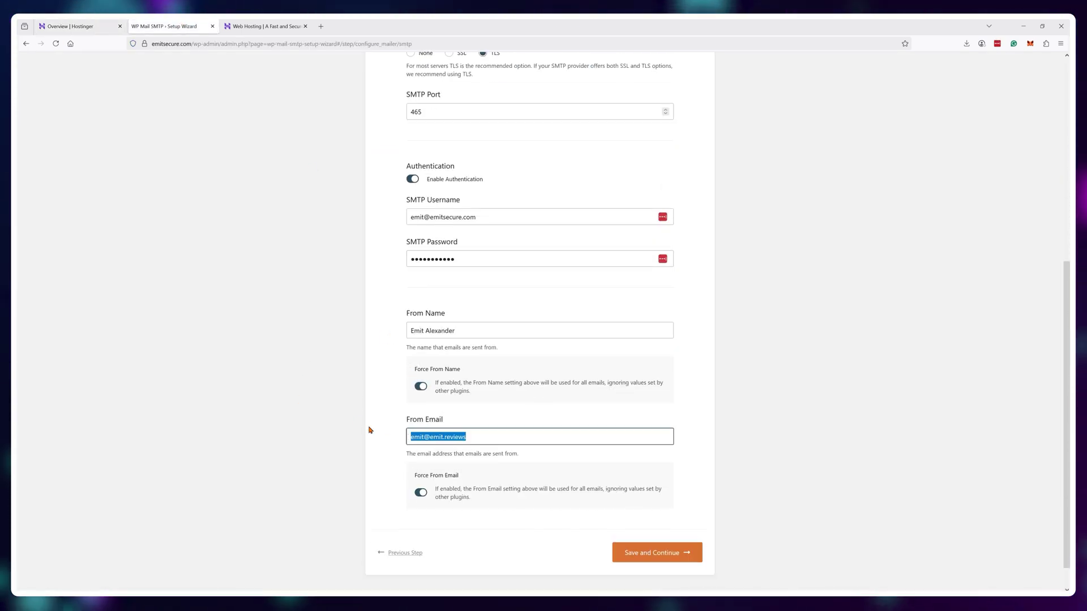
Step: Save the SMTP settings and email features, decline the password prompt, and skip the help-improve step
click(656, 552)
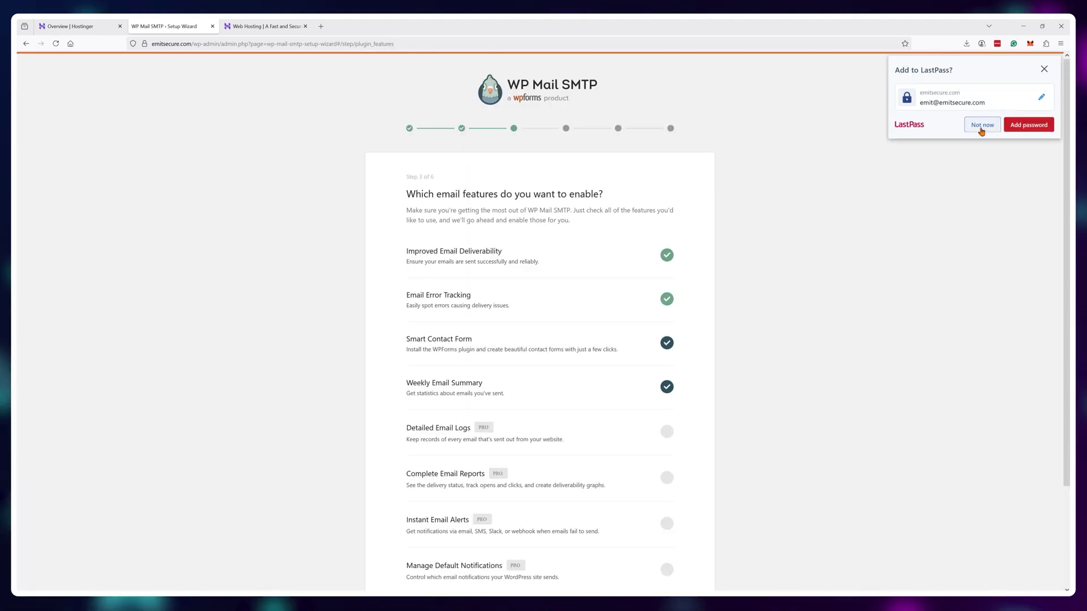
click(962, 134)
scroll(464, 340, down, 3)
click(656, 504)
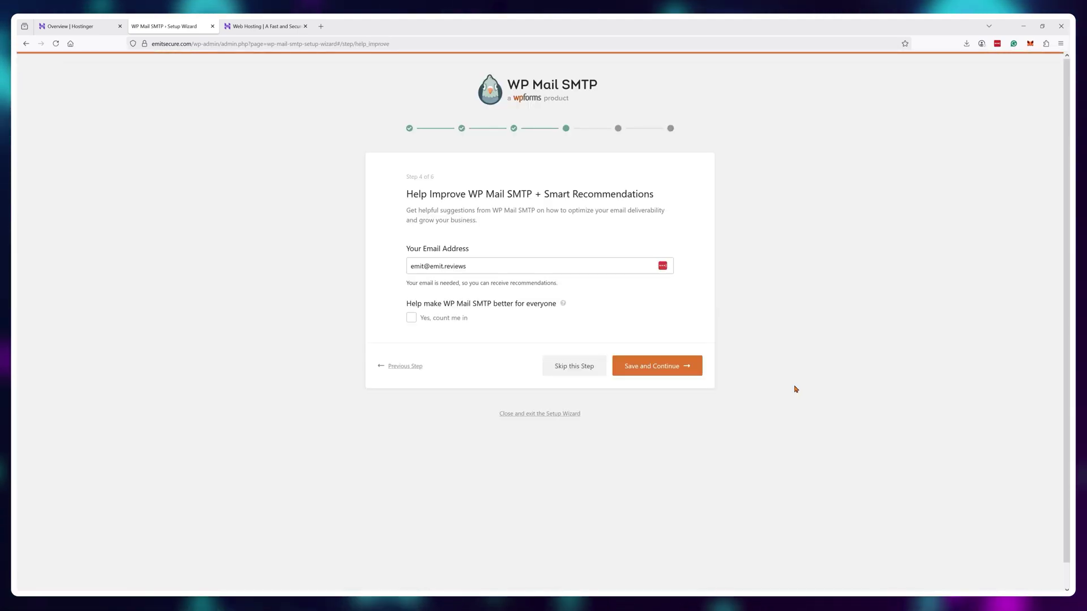
click(573, 366)
scroll(781, 357, down, 3)
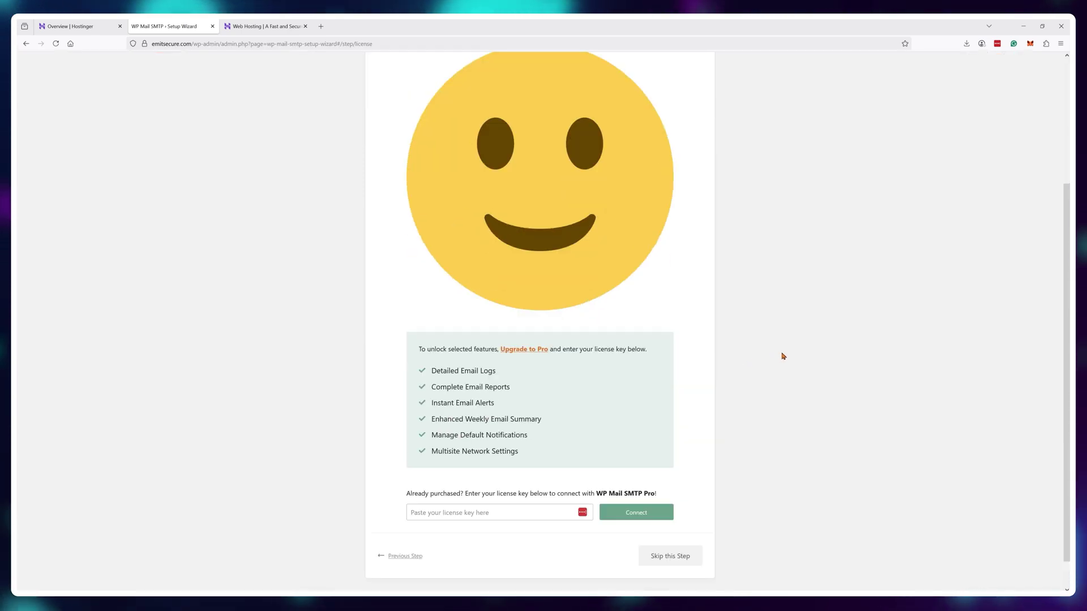